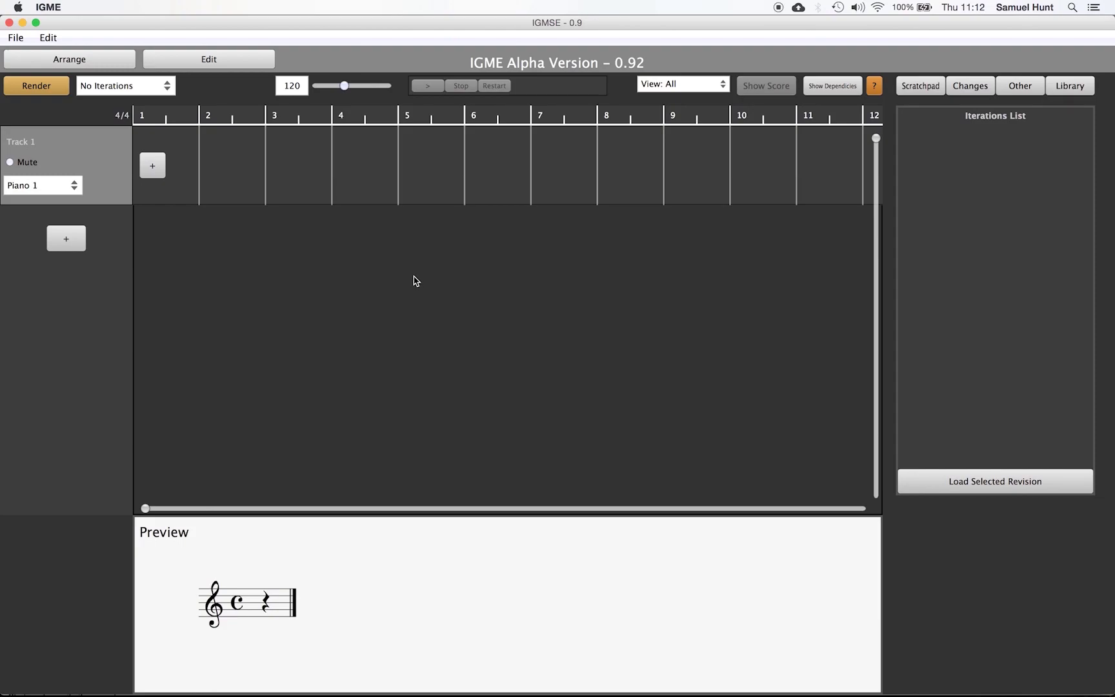
Add a generative 'C Part' to bar 1 of Track 1 from the + menu
click(162, 166)
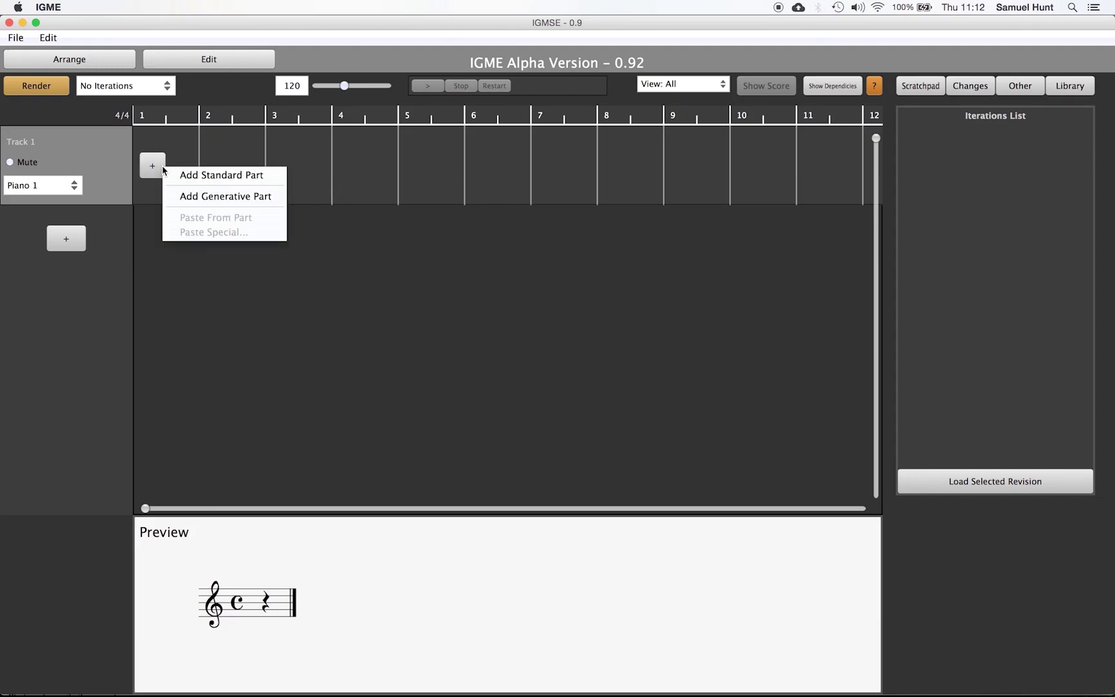
click(208, 196)
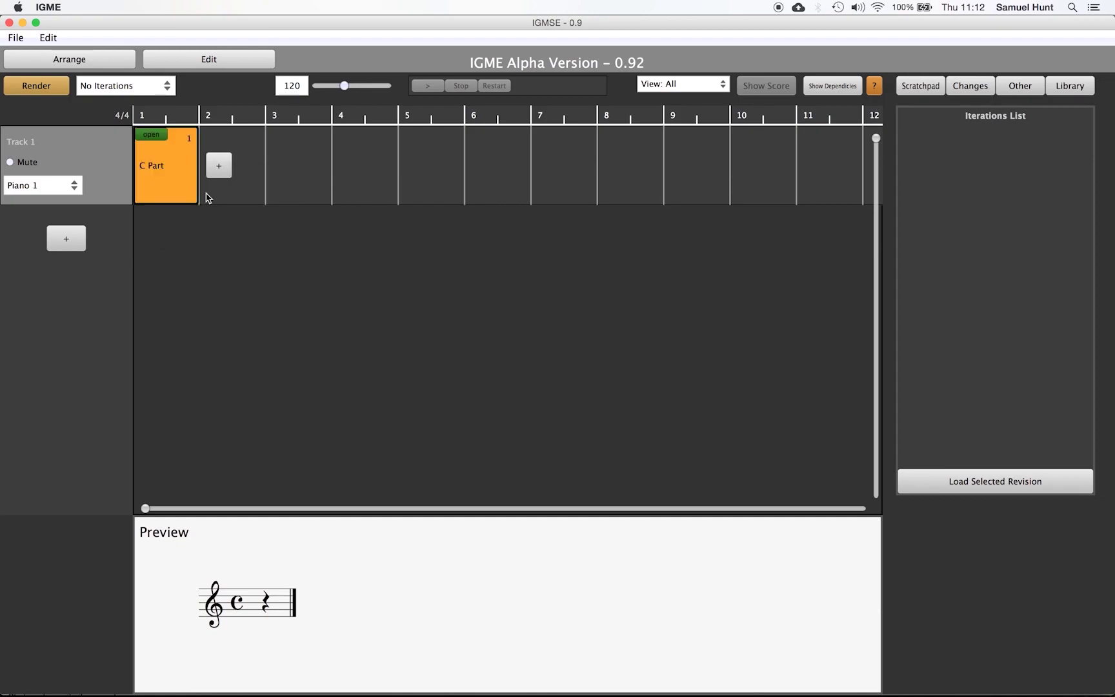
Open C Part in the generative editor and set its plugin to Random Note Generator
double_click(173, 189)
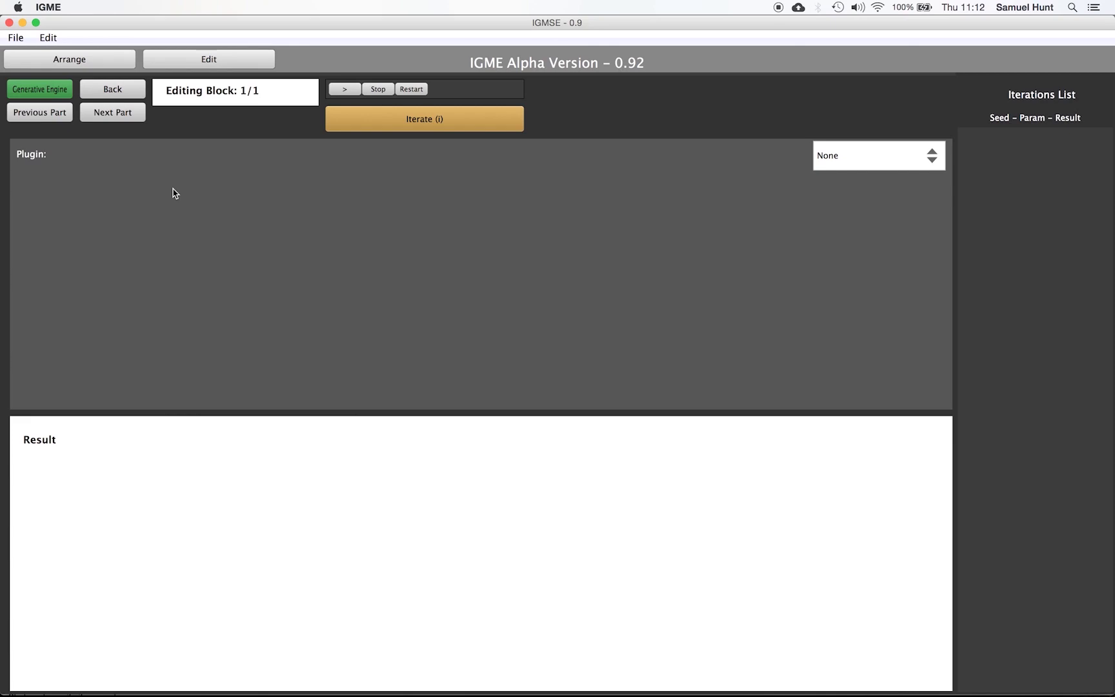
click(823, 156)
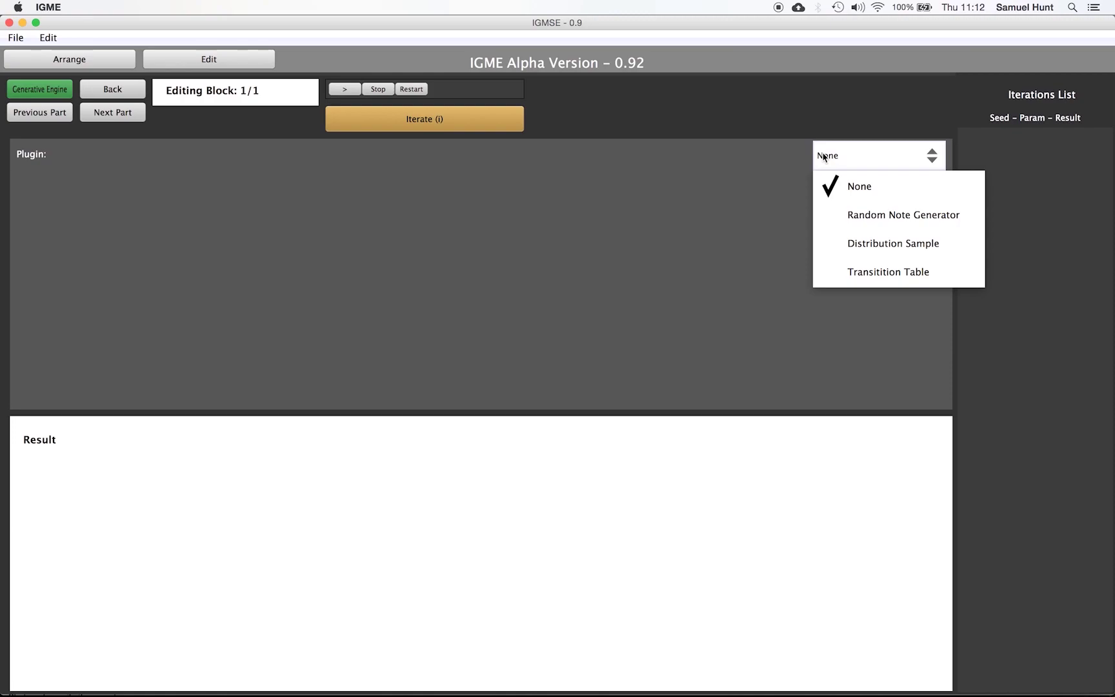
click(860, 215)
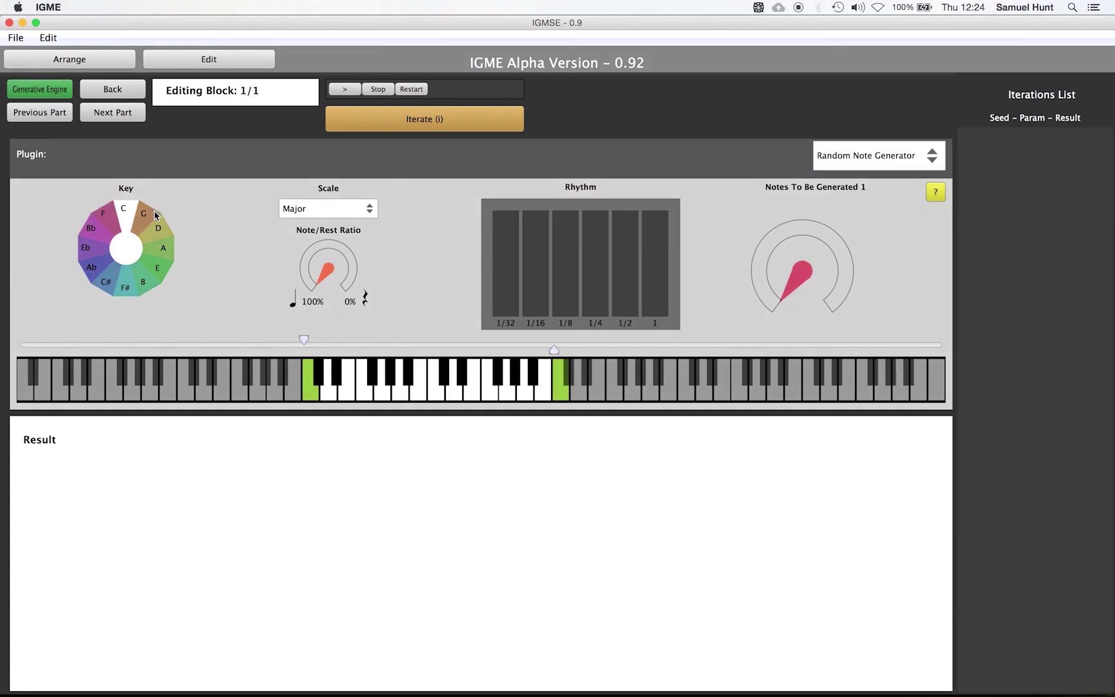
Set key E, scale Harmonic Minor, rhythm 1/16 only, and Notes to 16
click(161, 270)
click(346, 208)
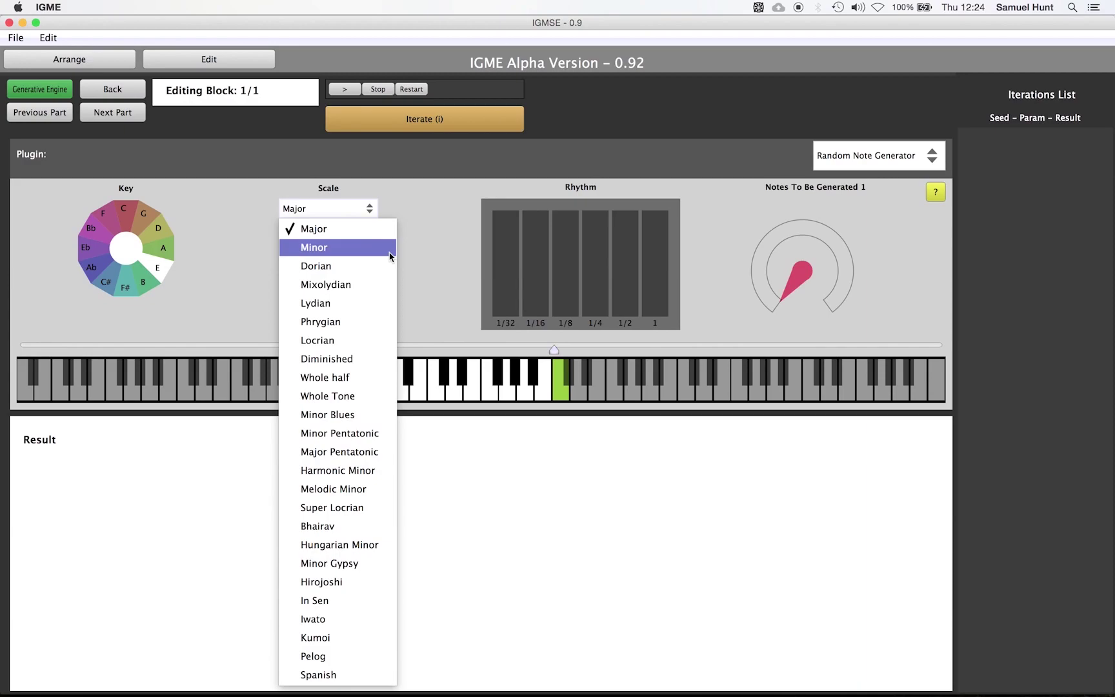
click(383, 471)
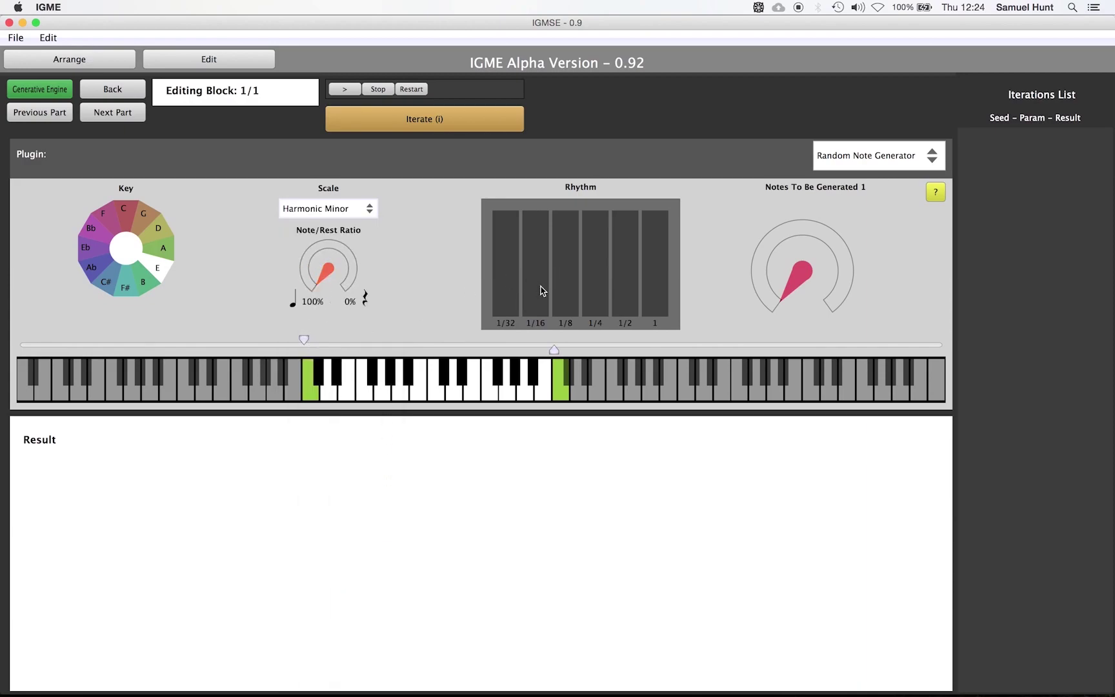
drag(540, 287, 532, 166)
drag(766, 289, 768, 280)
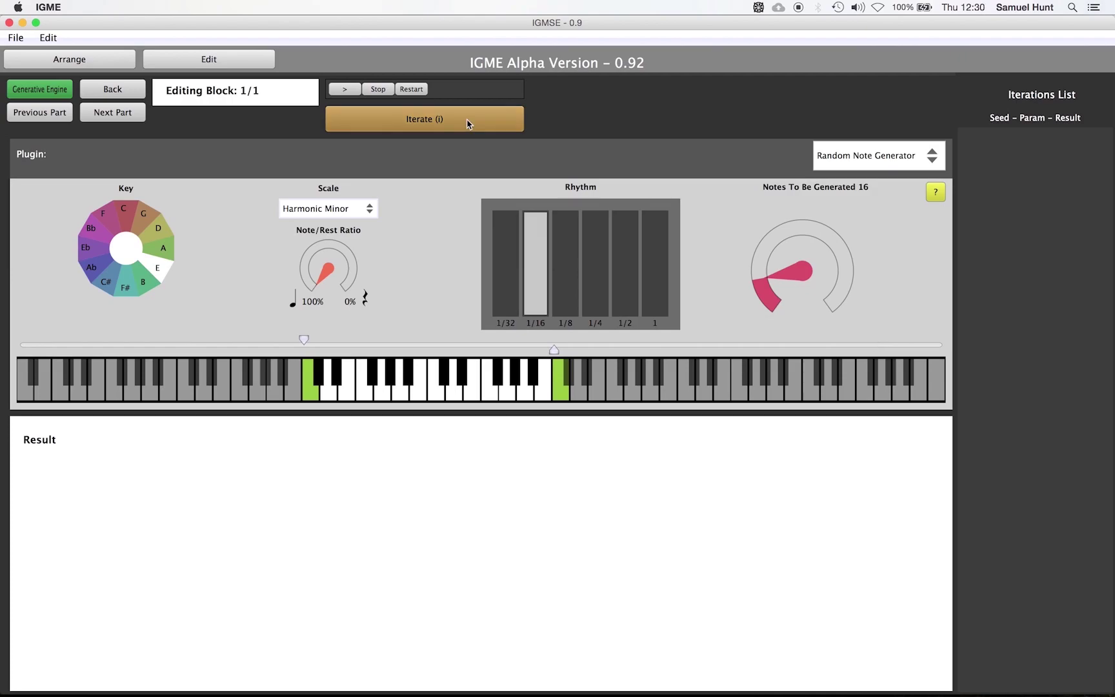
Iterate four times to produce random 16-note phrases as iterations 0 through 3
click(468, 124)
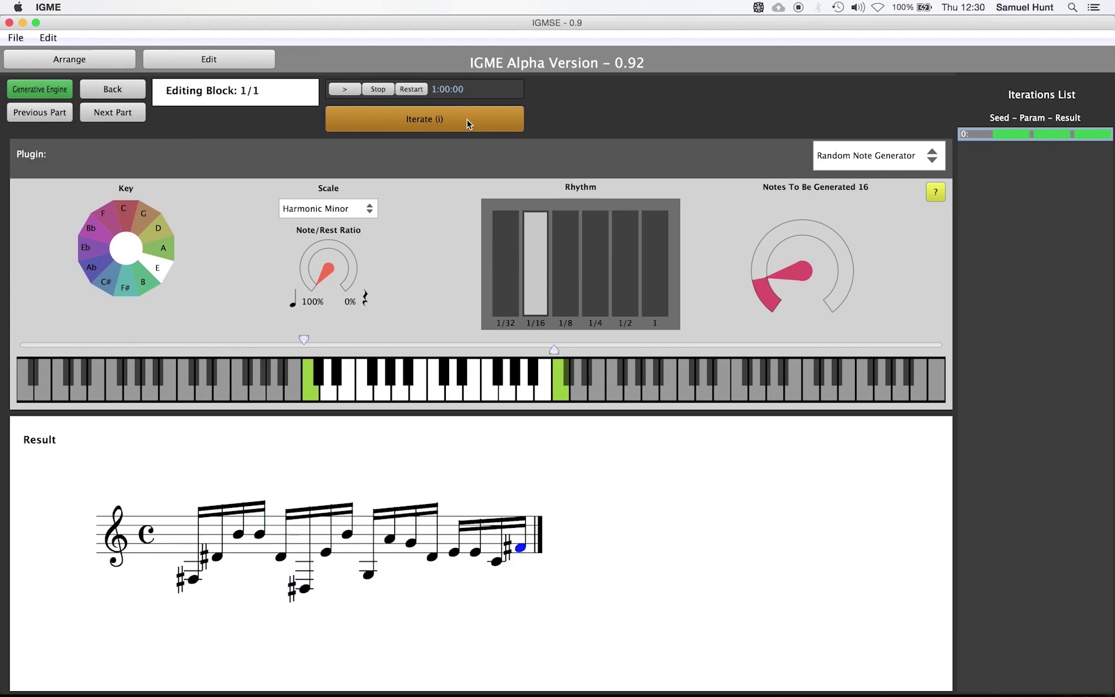
click(468, 123)
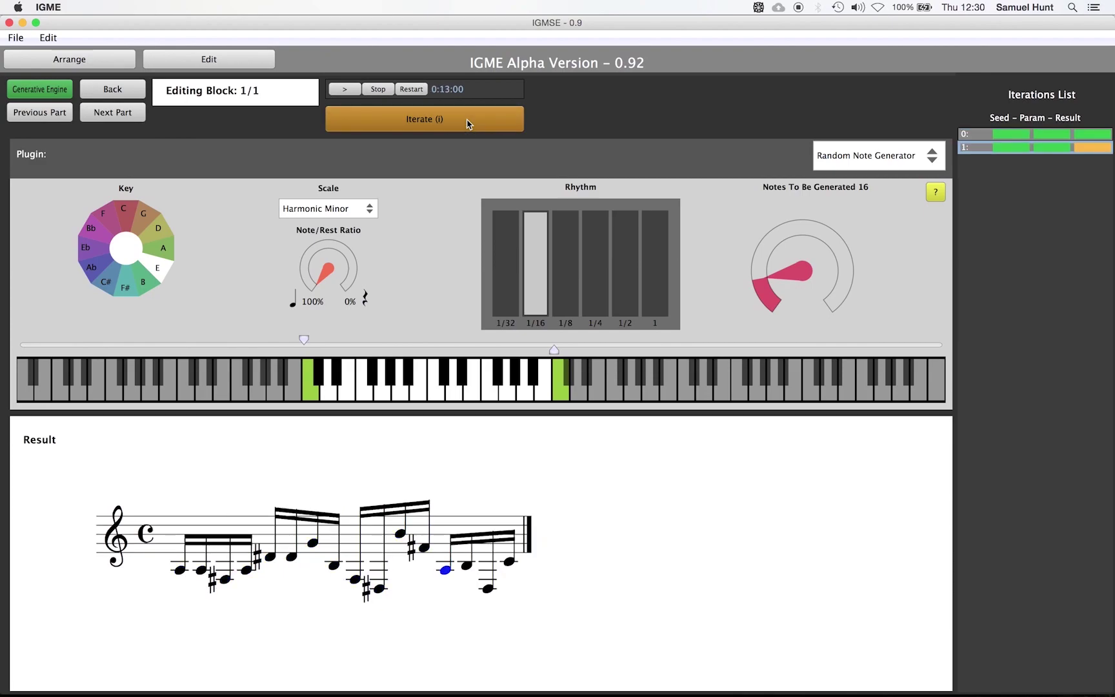
click(467, 124)
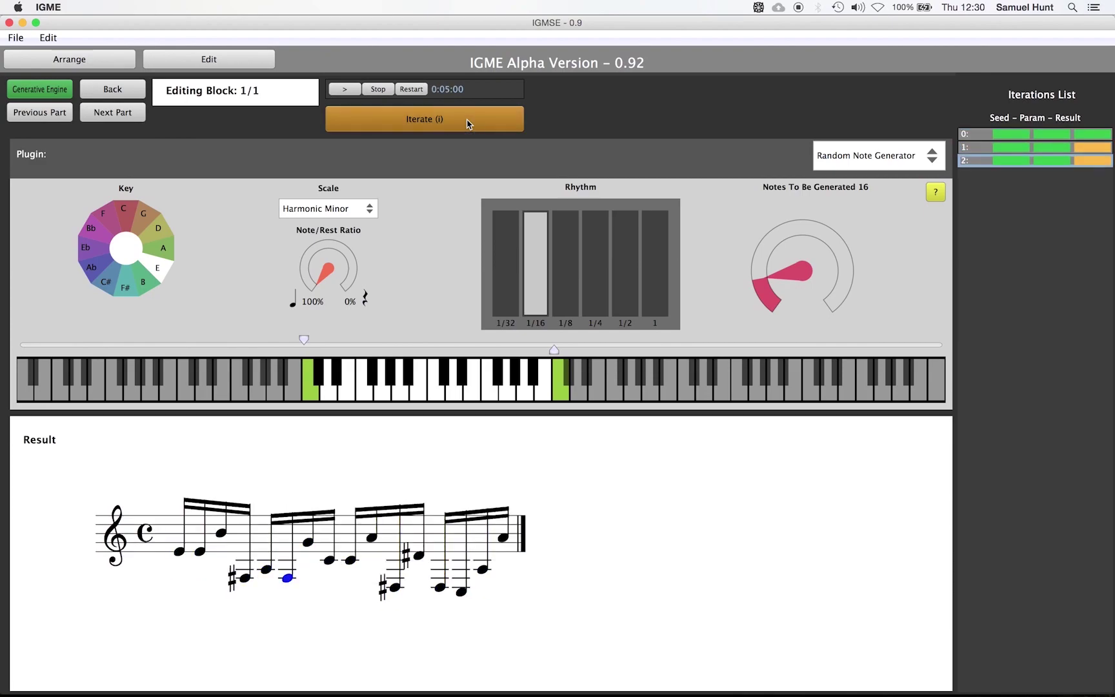
click(468, 124)
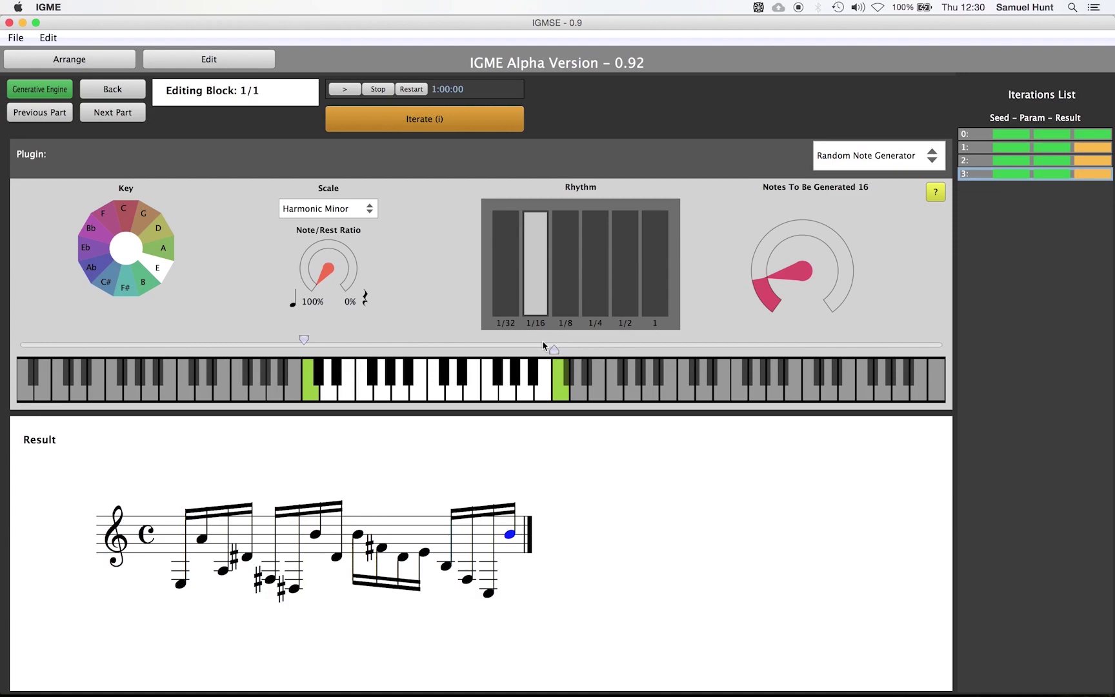
Pull both keyboard range handles inward, then iterate five more phrases through iteration 8
drag(559, 353, 469, 356)
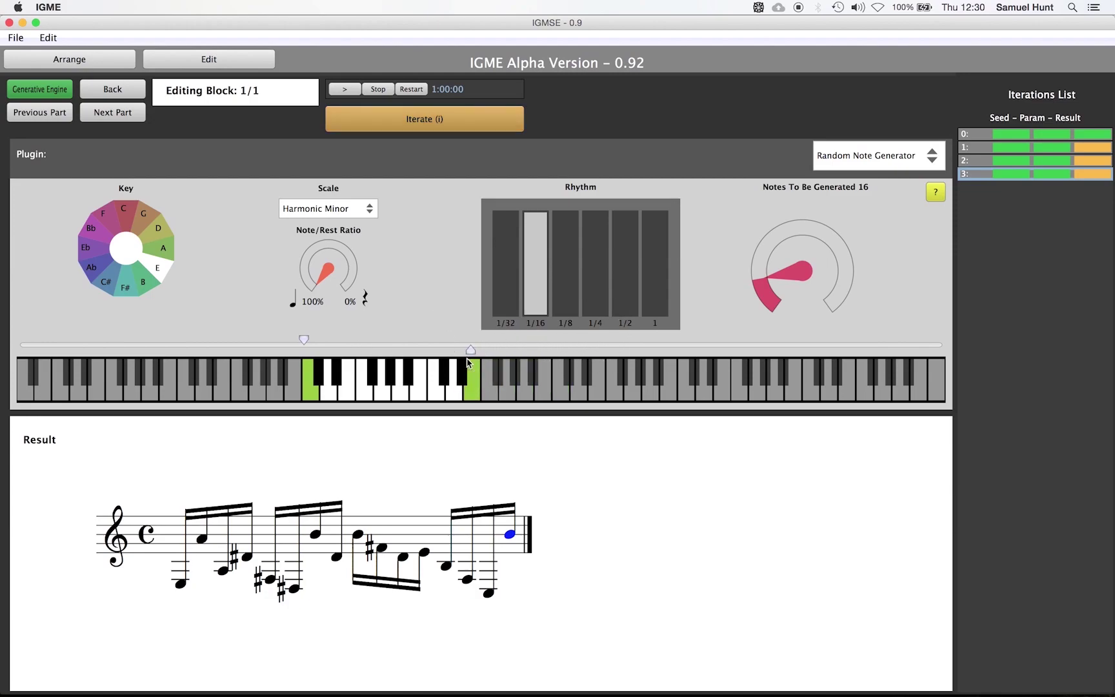
drag(307, 342, 347, 351)
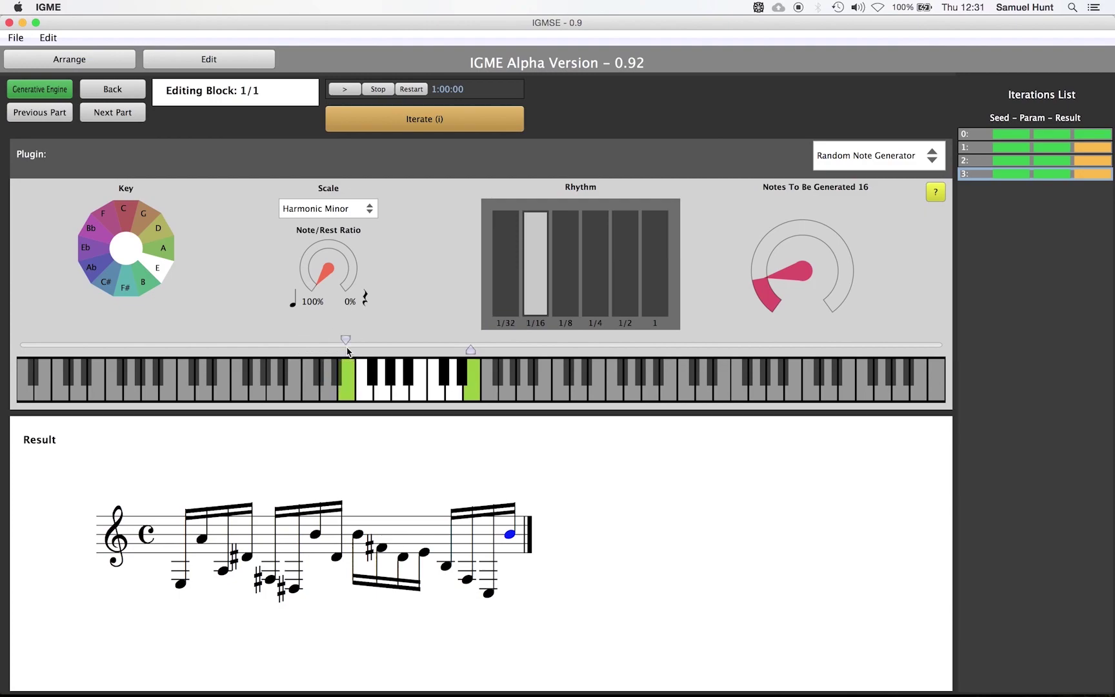
click(407, 128)
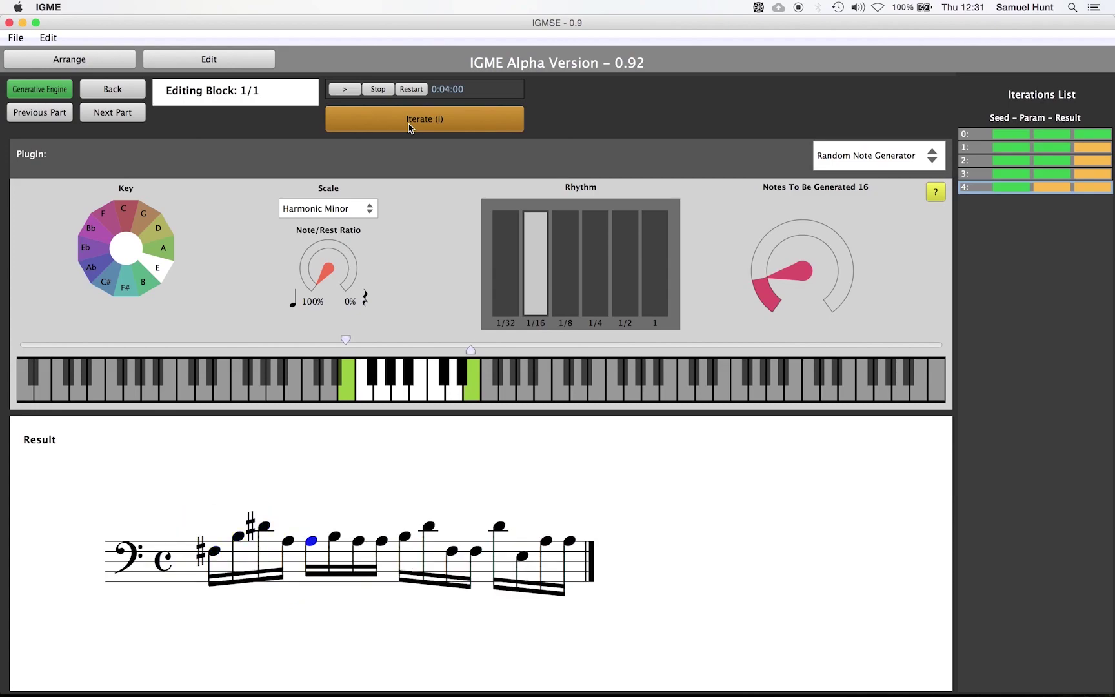
click(407, 128)
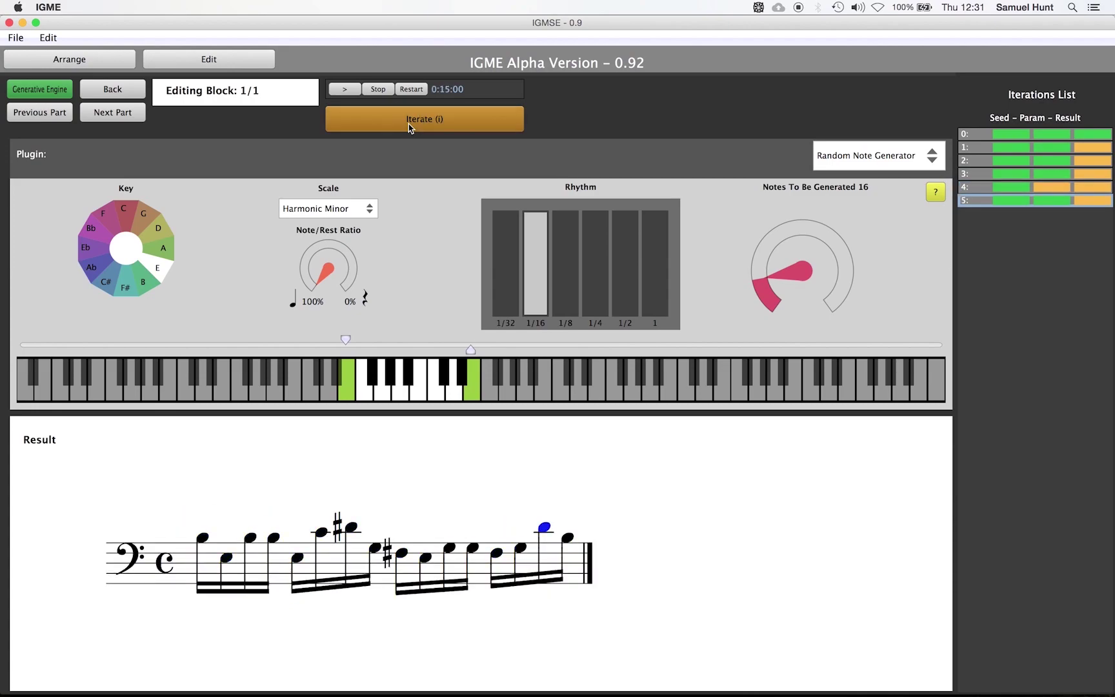
click(408, 128)
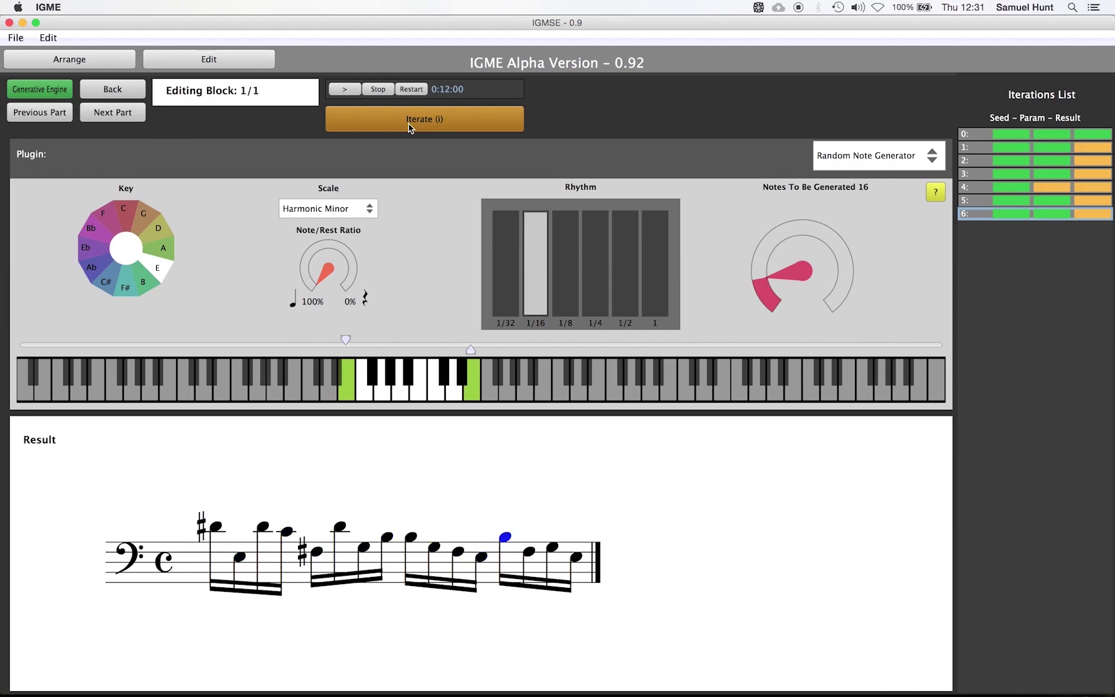
click(407, 127)
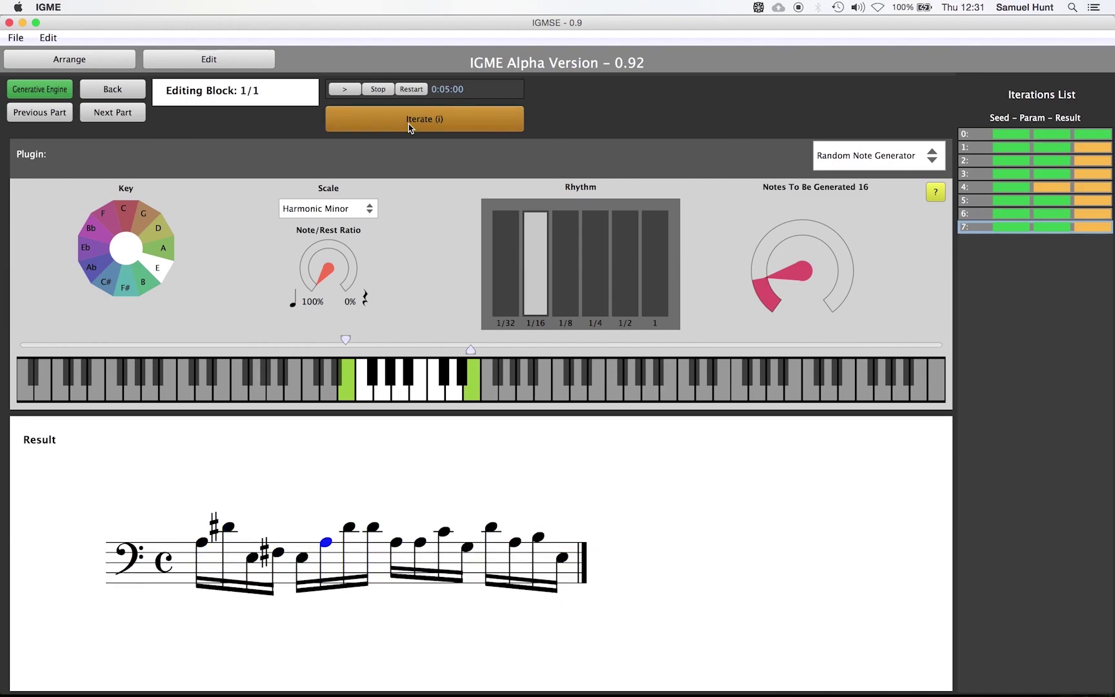
click(408, 127)
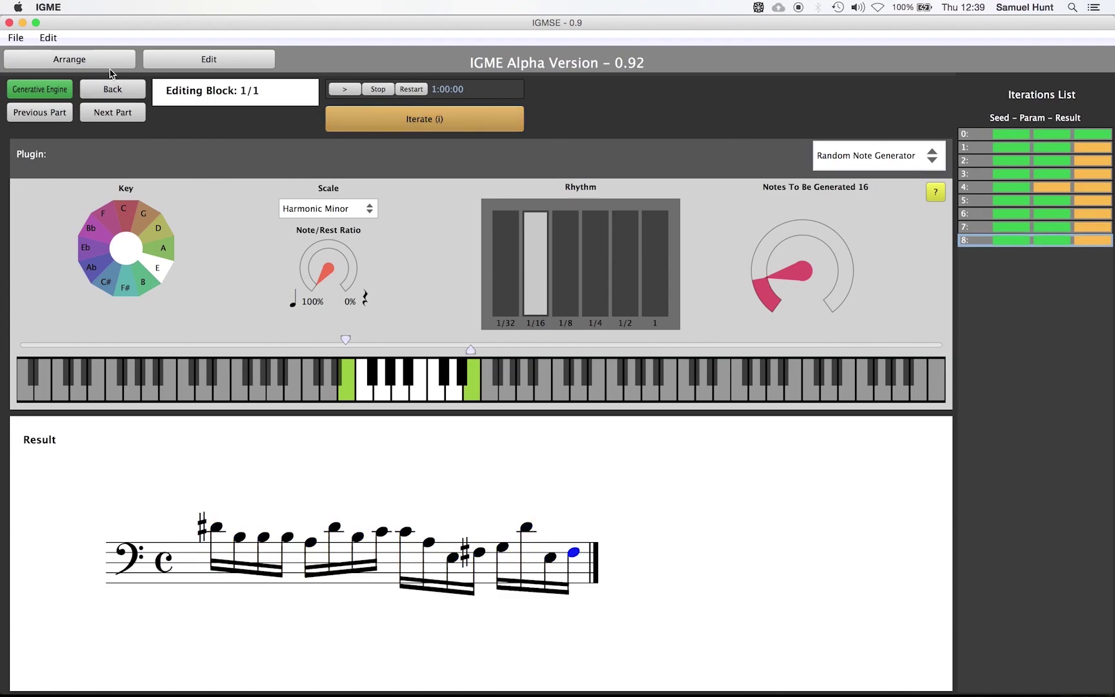
Back in the arrangement, add a standard H Part in bar 2
click(110, 90)
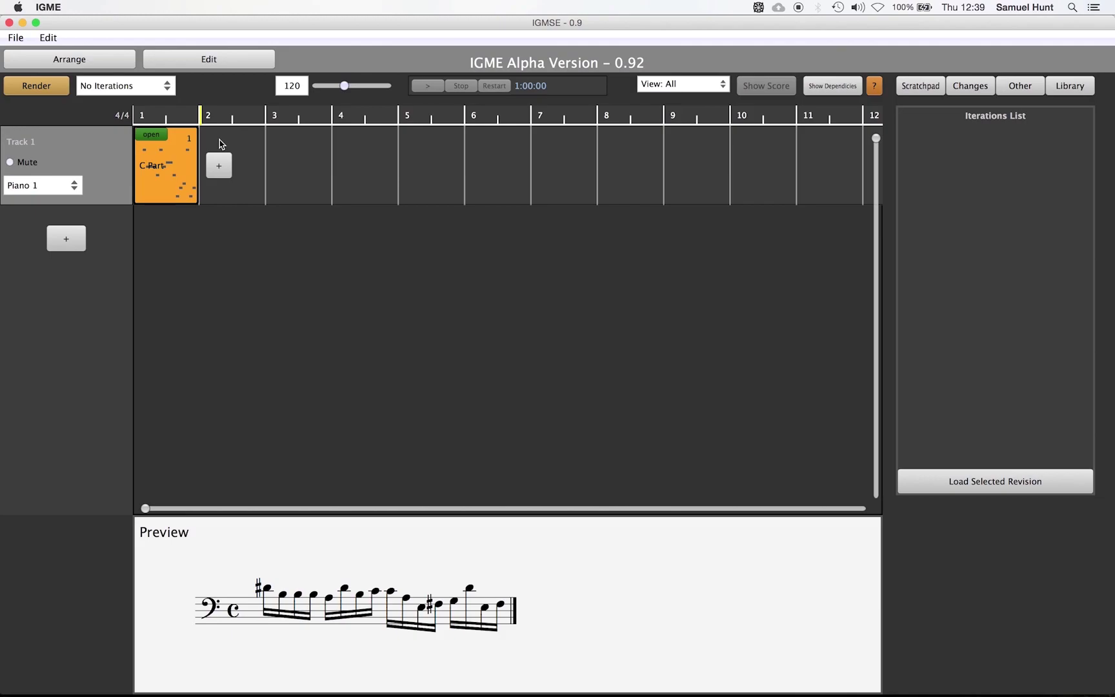
click(219, 164)
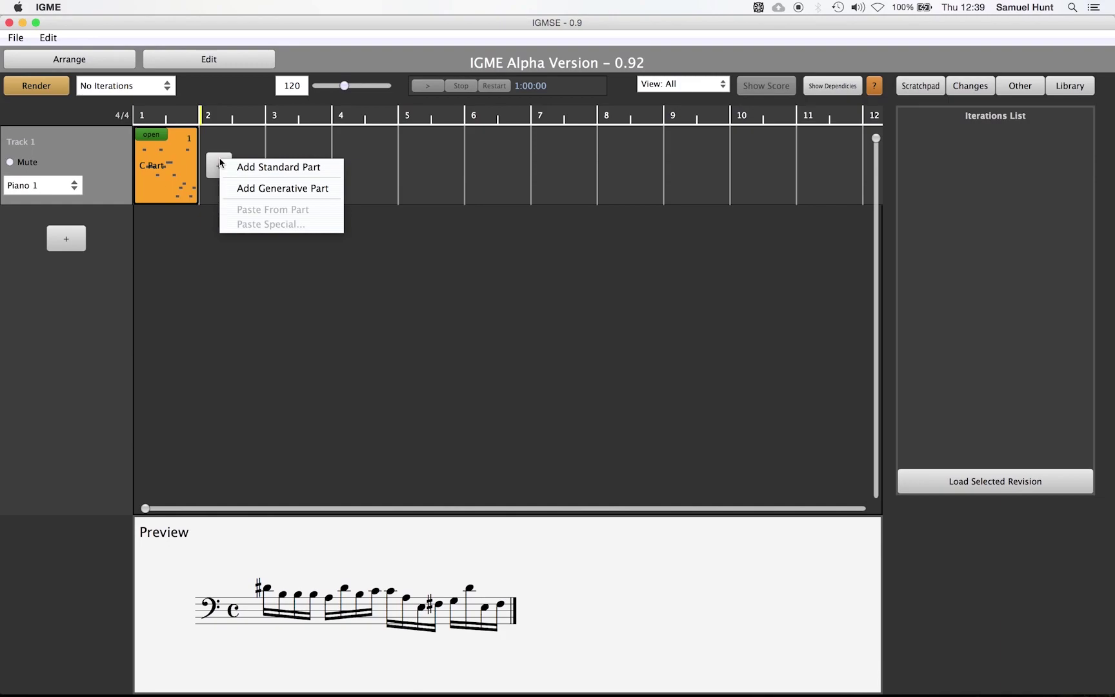
click(242, 170)
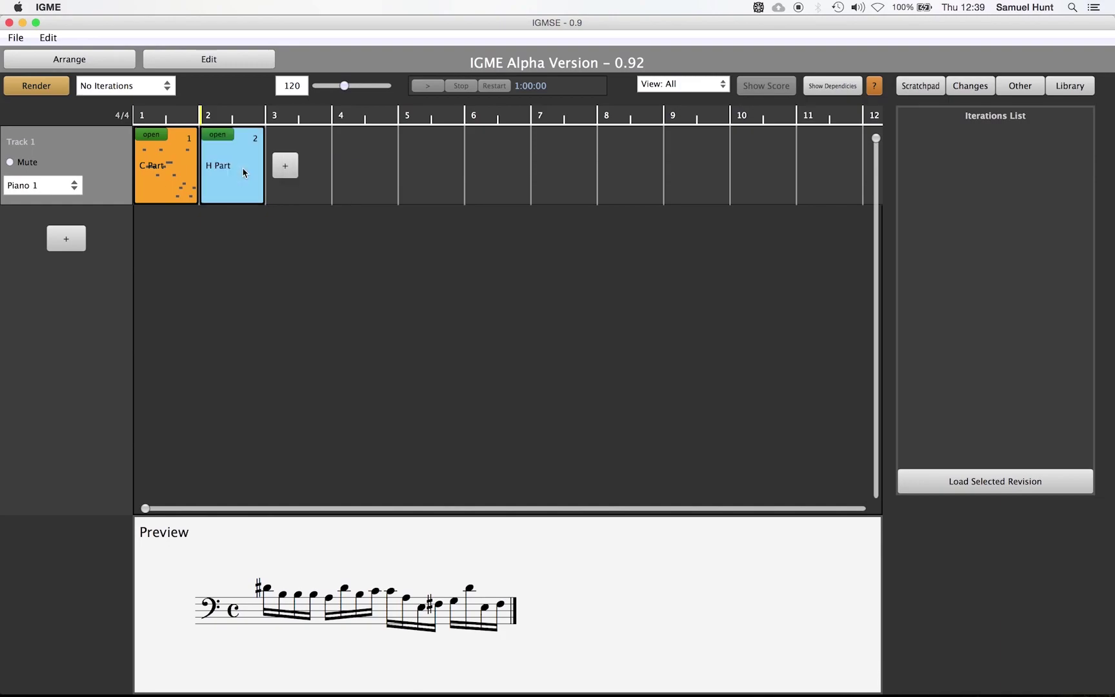
Make H Part a reference part pointing to C Part
click(238, 197)
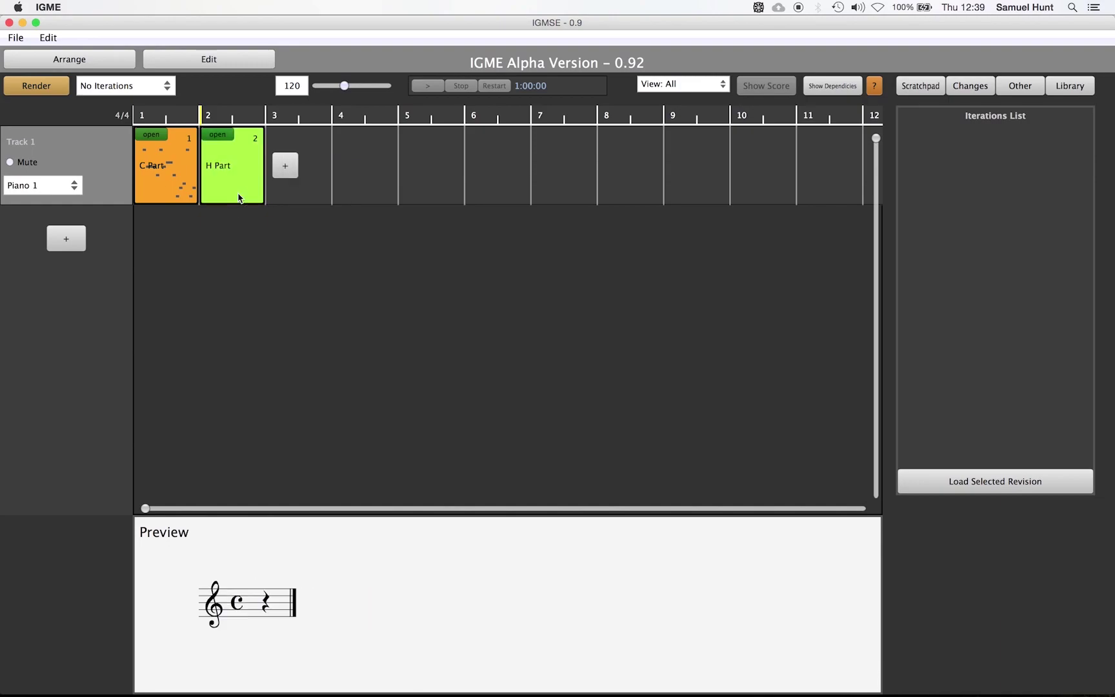
right_click(238, 195)
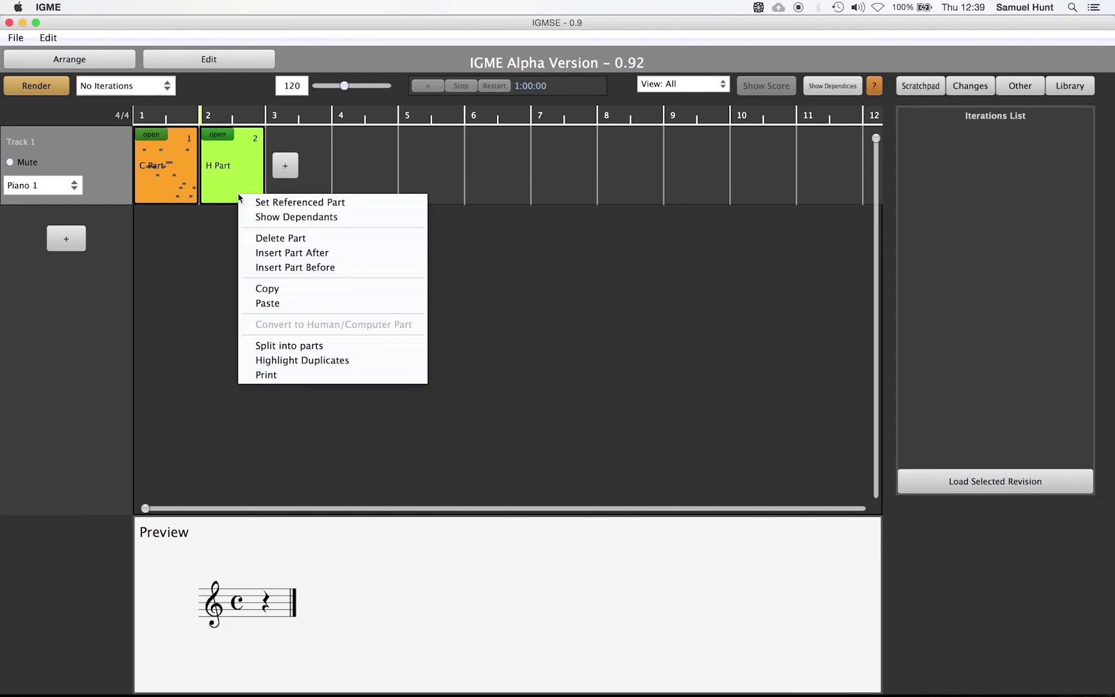
click(280, 203)
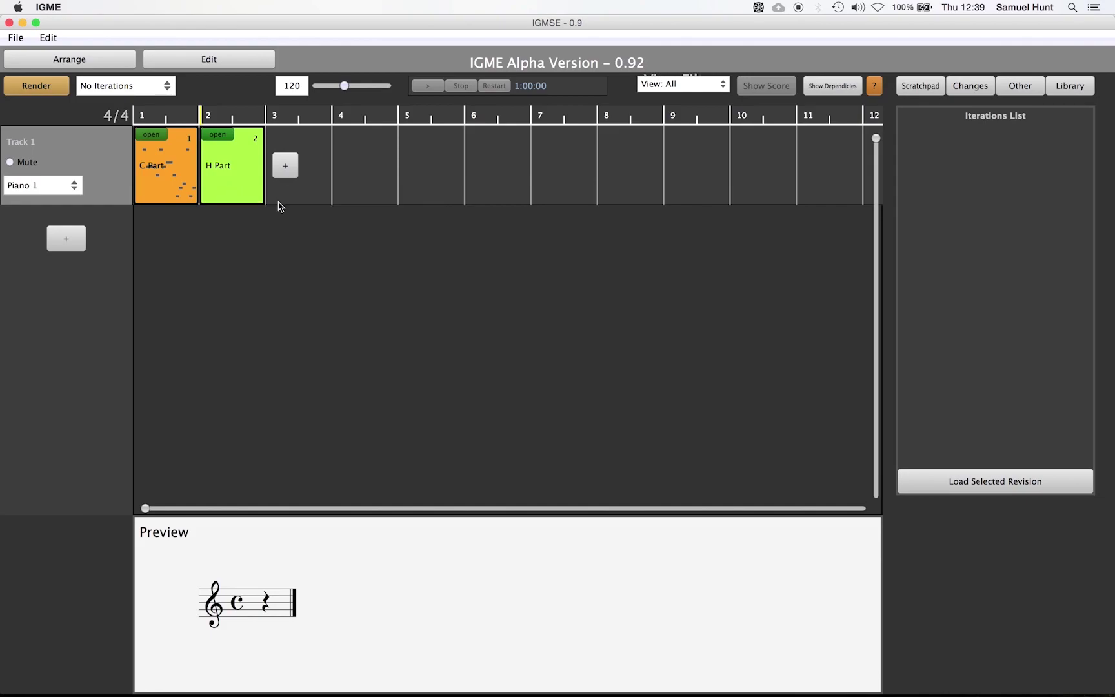
click(161, 199)
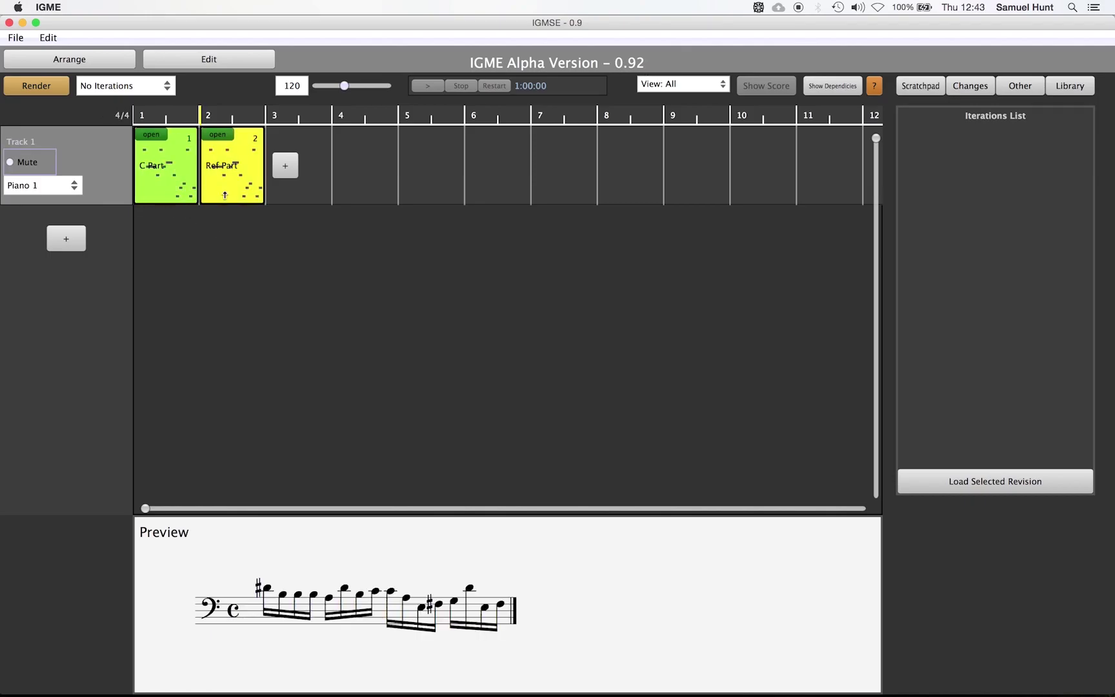
Iterate the Ref Part, then render the two-bar piece and check the full score
double_click(220, 182)
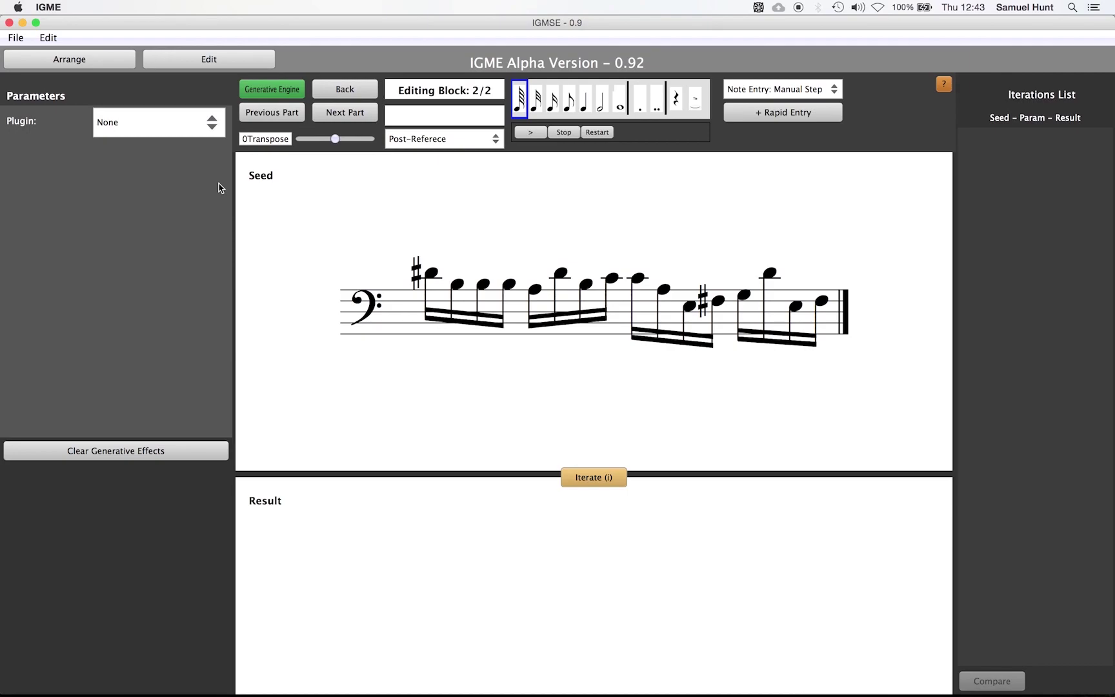
key(i)
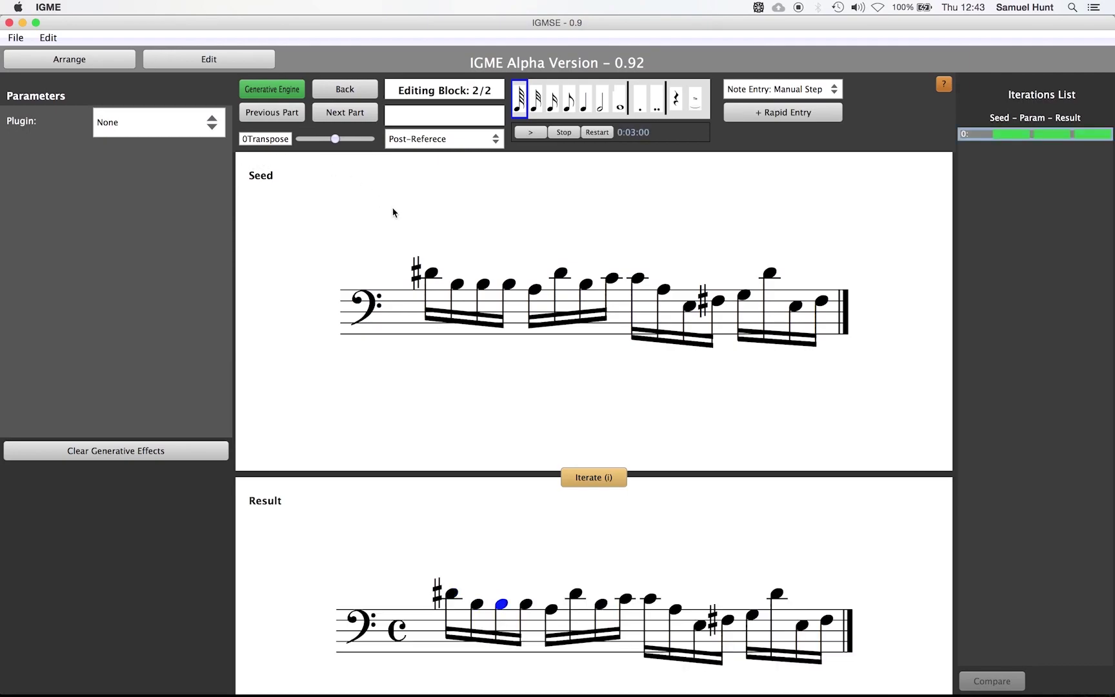
click(359, 98)
click(26, 92)
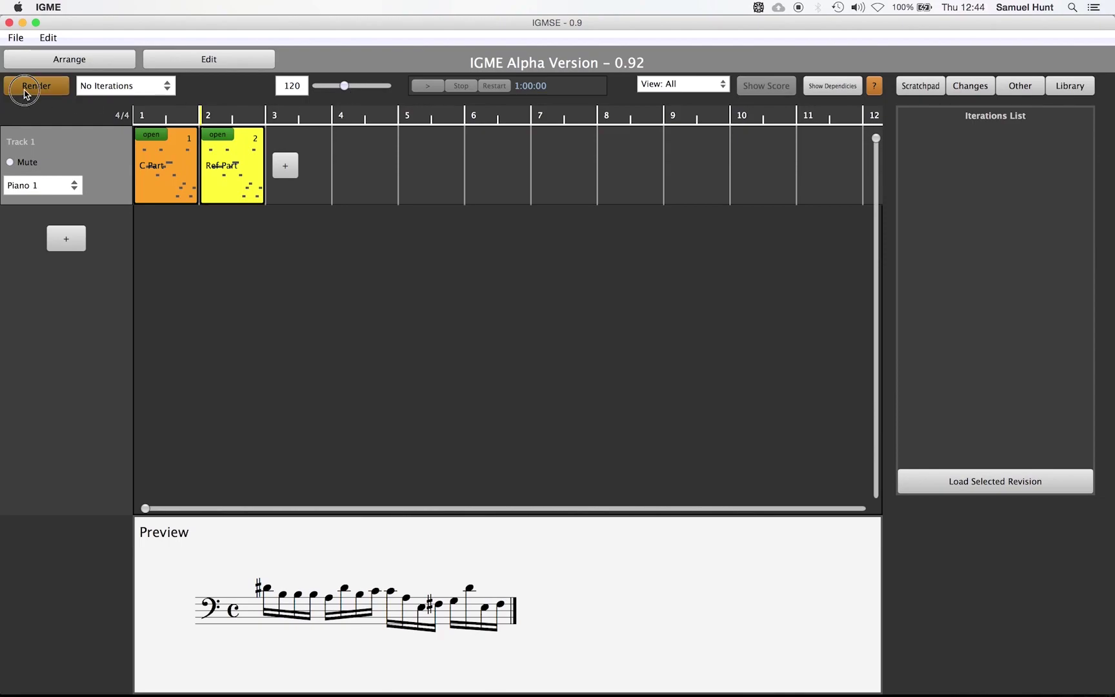
click(767, 86)
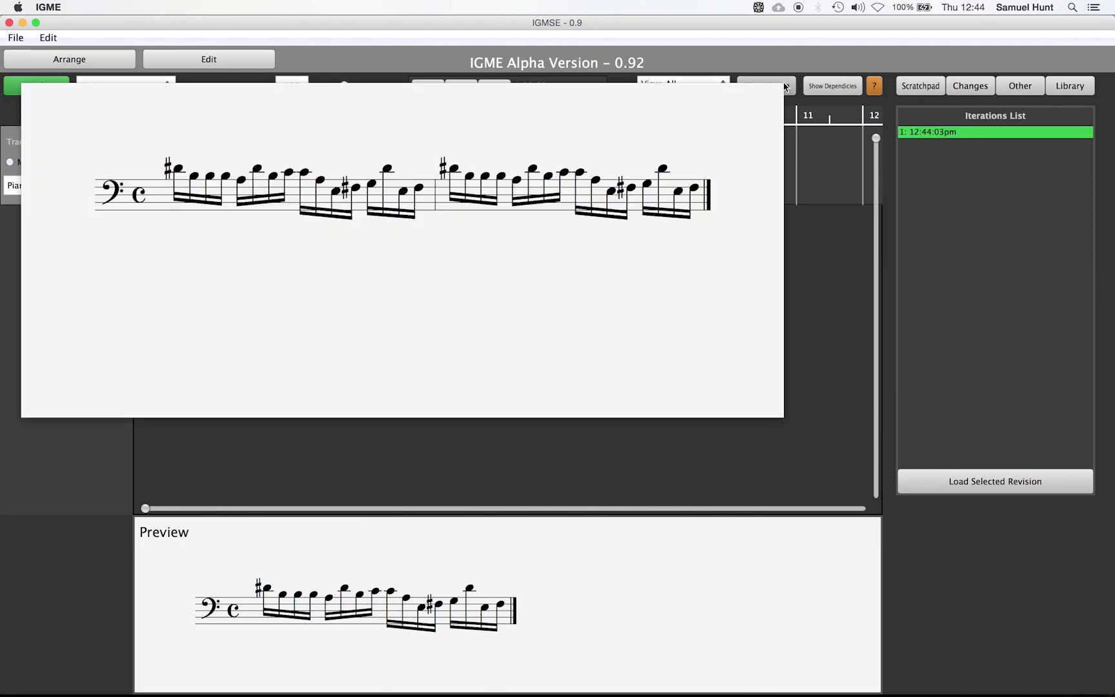
click(821, 287)
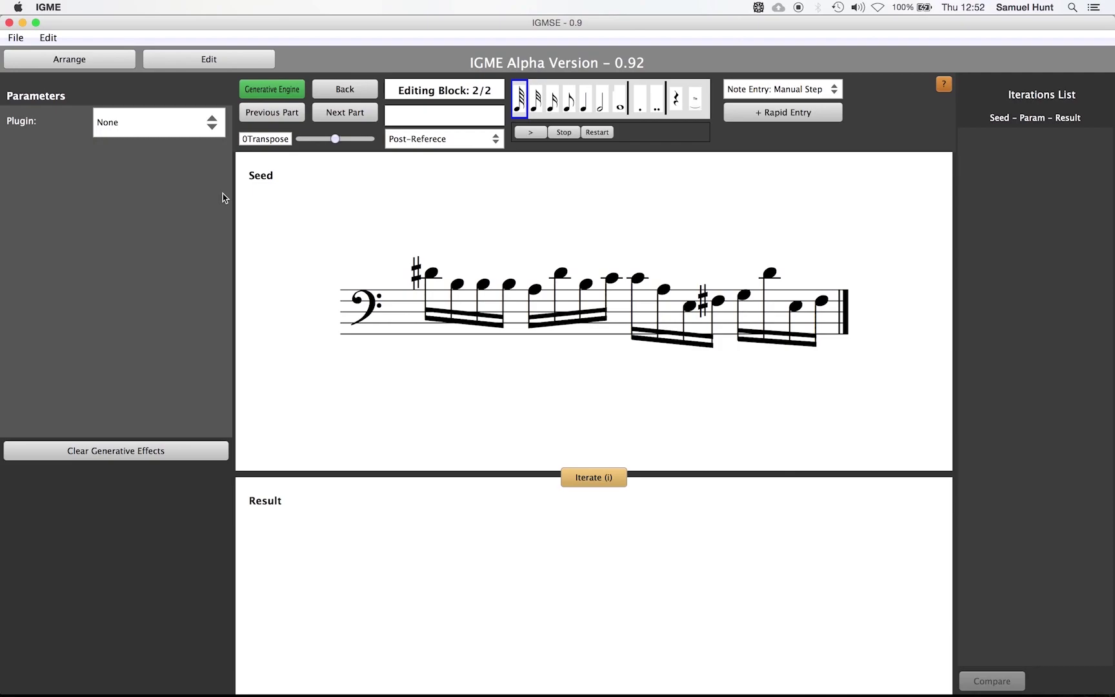
Switch the Ref Part to the Subtractor plugin removing 1 note and iterate twice
click(158, 126)
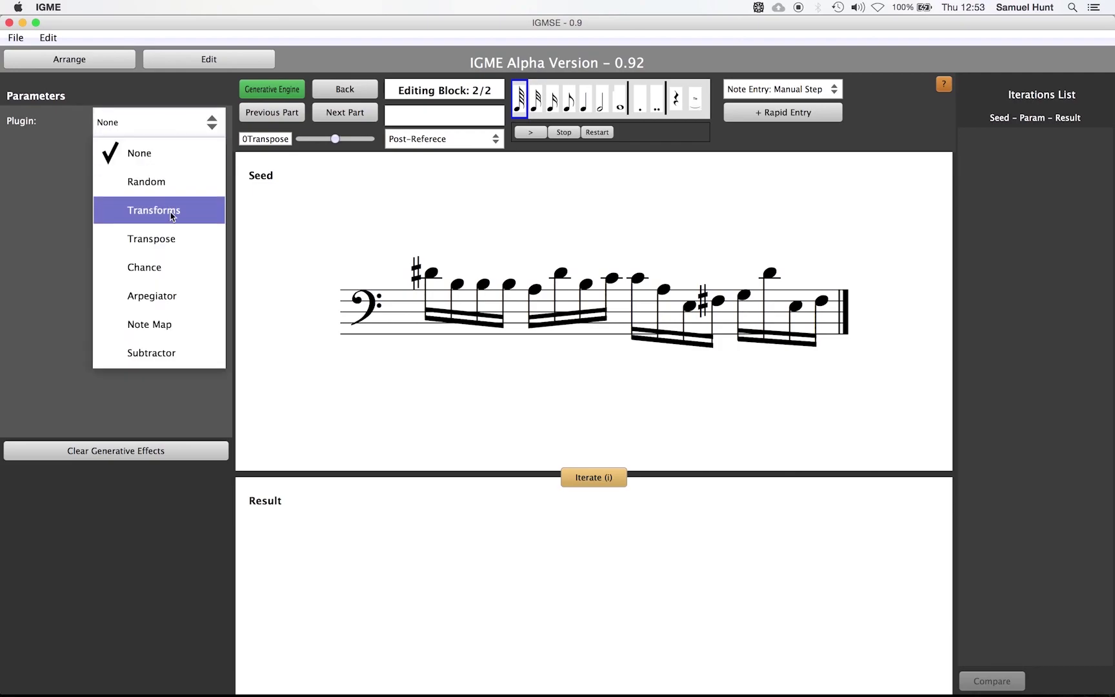
click(172, 353)
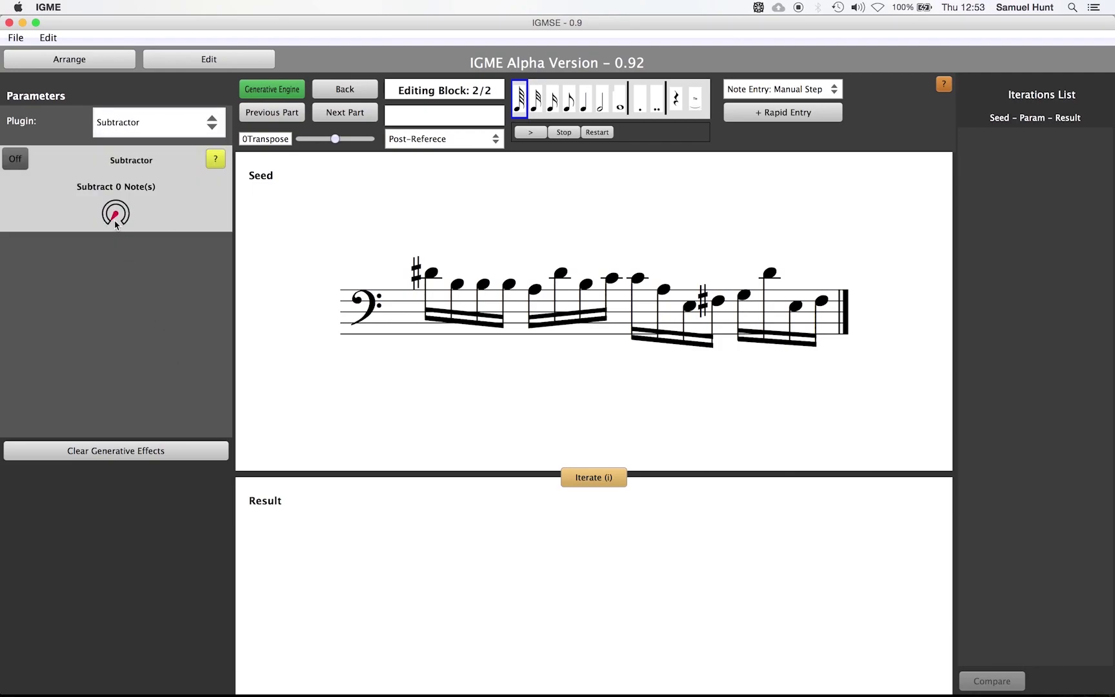
drag(116, 224, 107, 221)
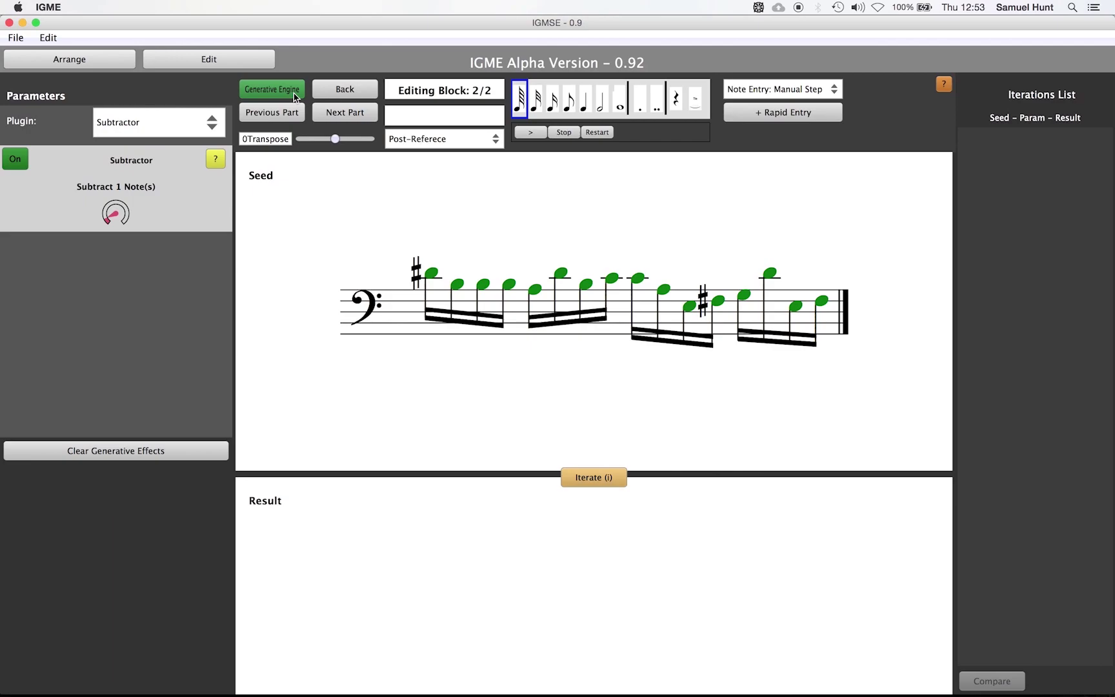
click(600, 478)
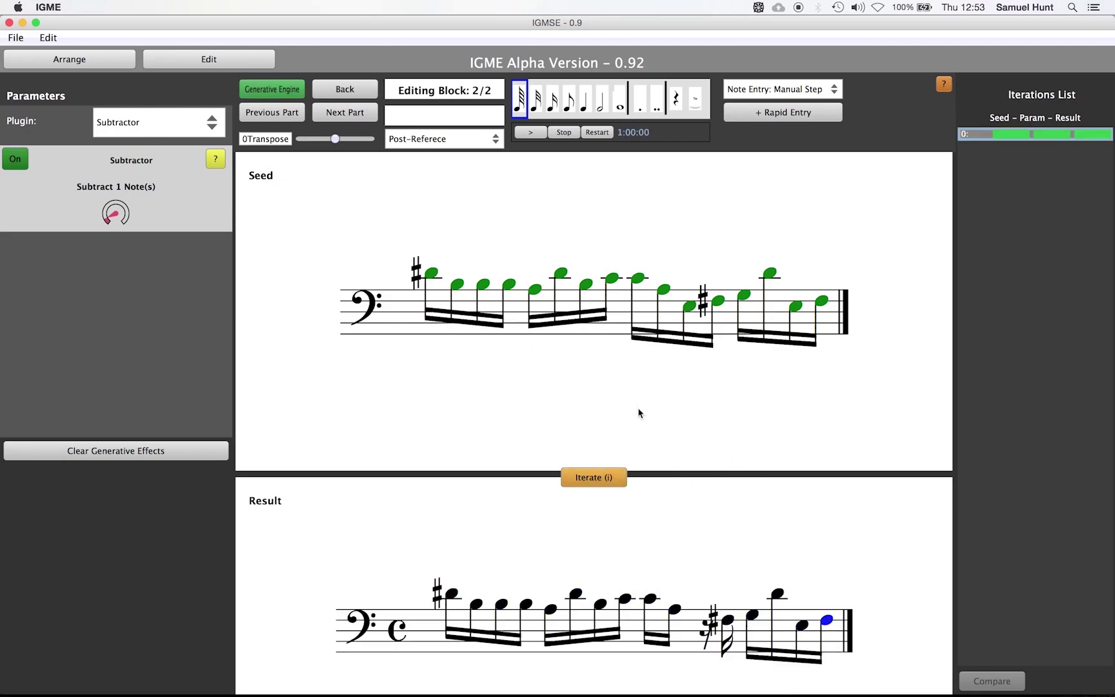
click(605, 480)
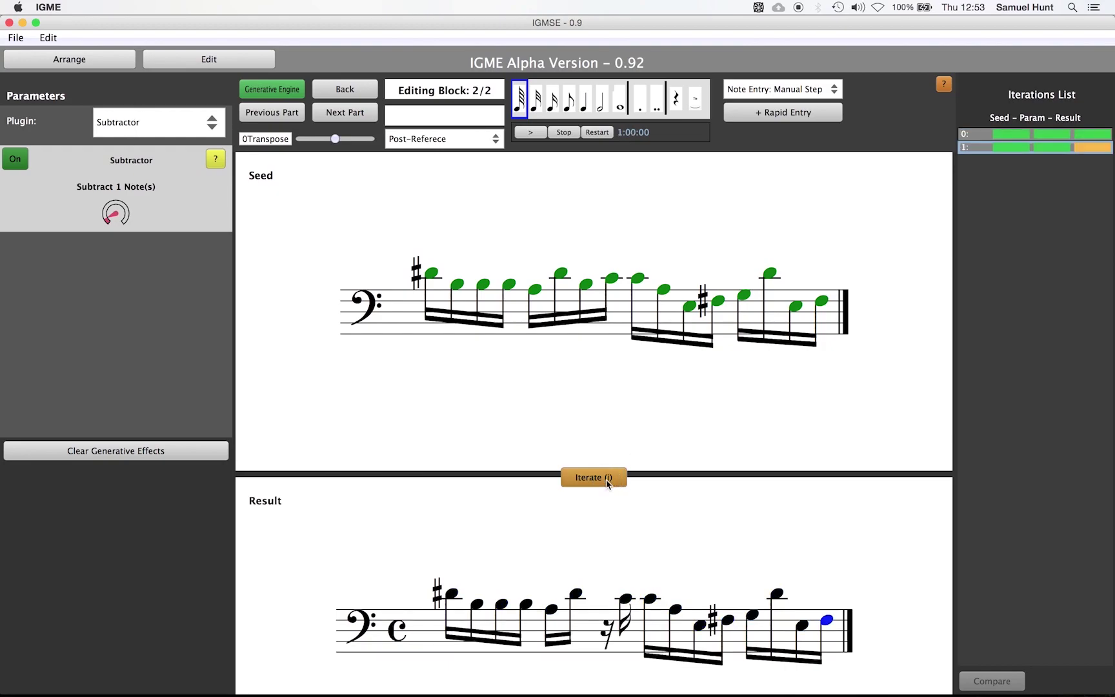
click(359, 97)
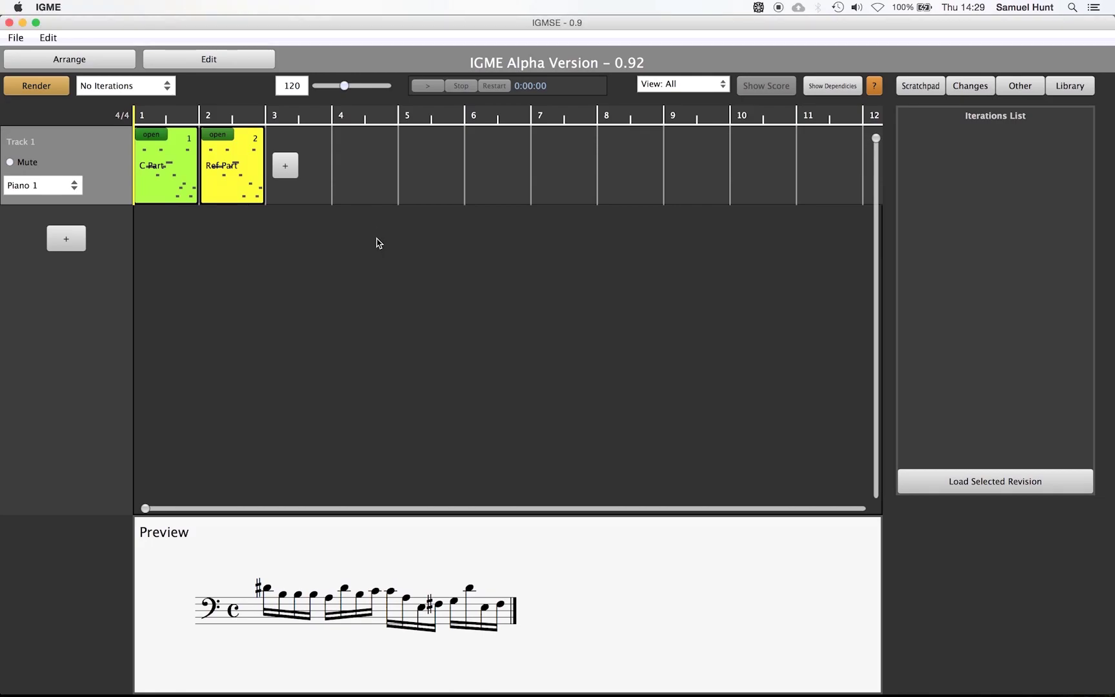
Copy the bar-2 Ref Part and paste it into bar 3
click(228, 199)
right_click(228, 199)
click(274, 290)
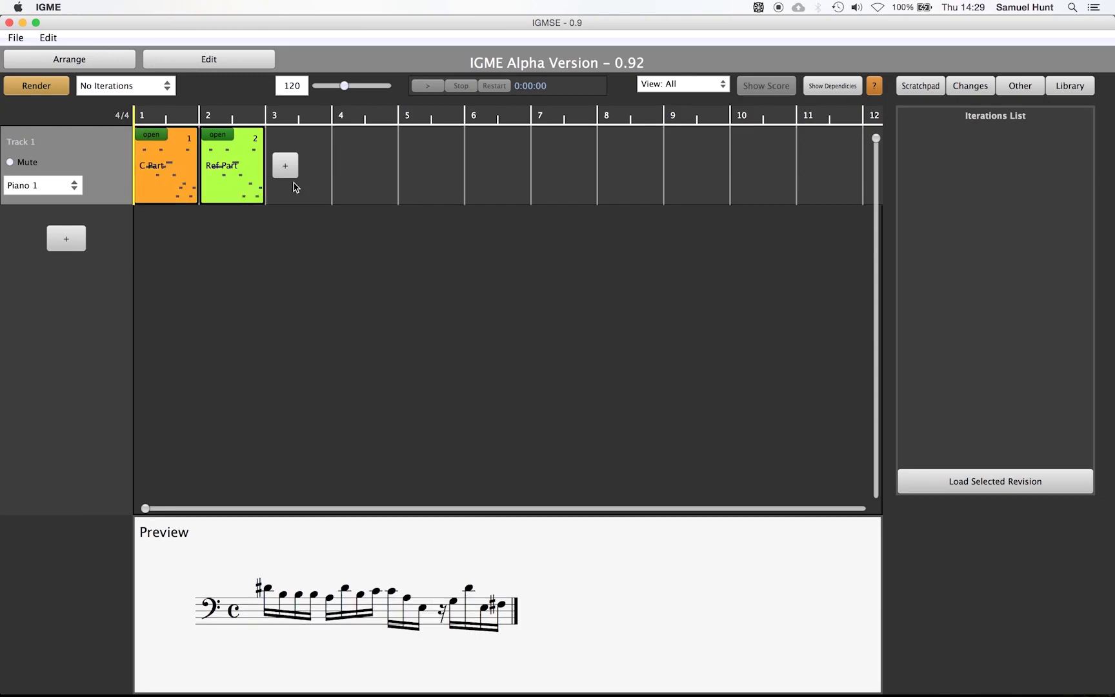
click(291, 173)
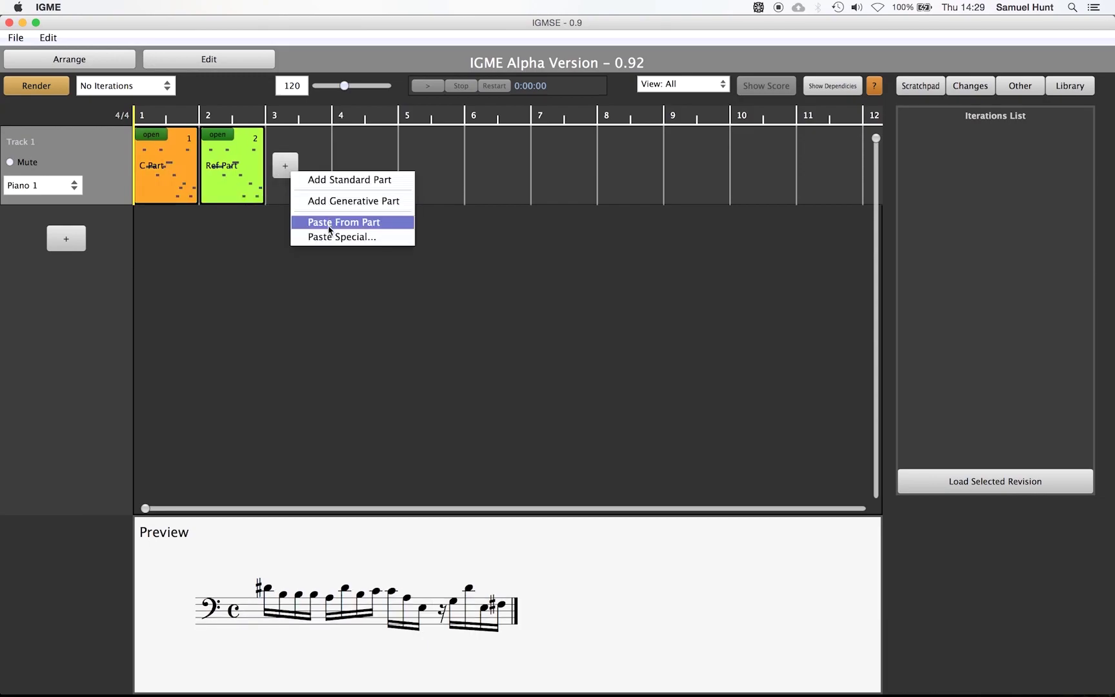
click(329, 228)
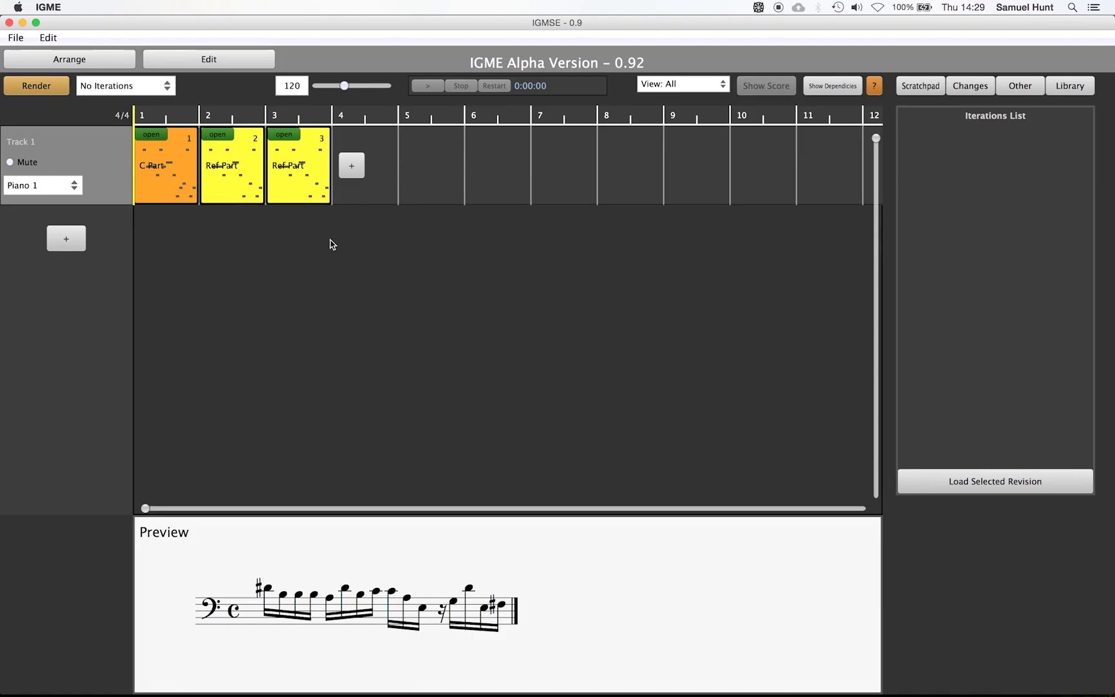
Render the three-part piece, view its score, and toggle Show Dependencies on and off
click(58, 87)
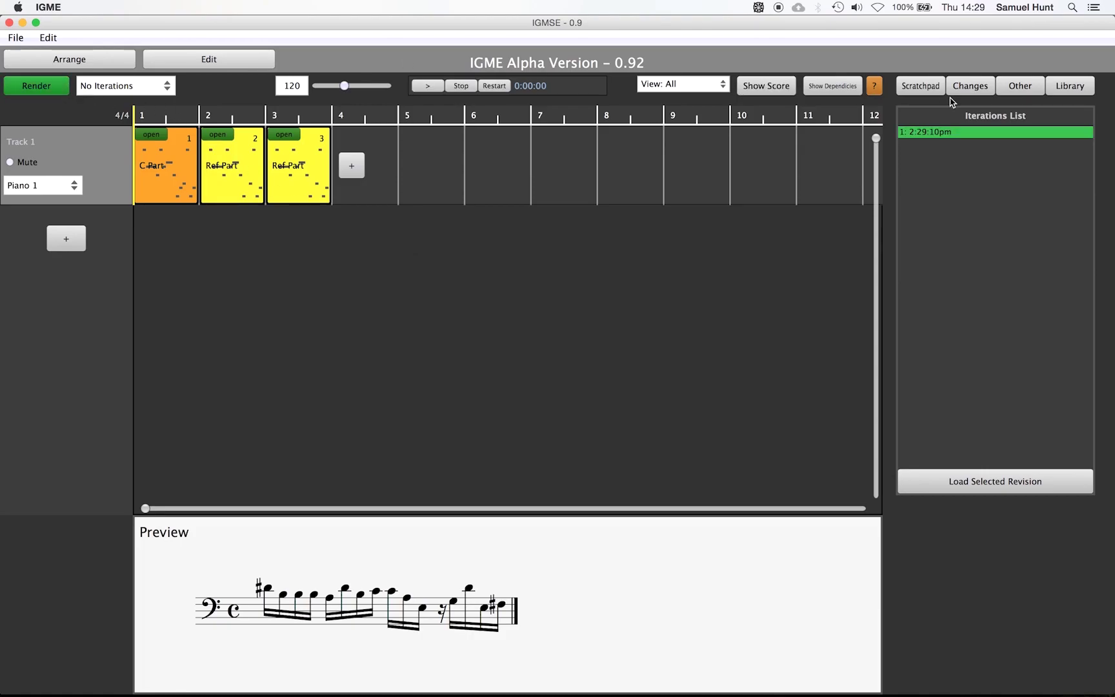
click(774, 88)
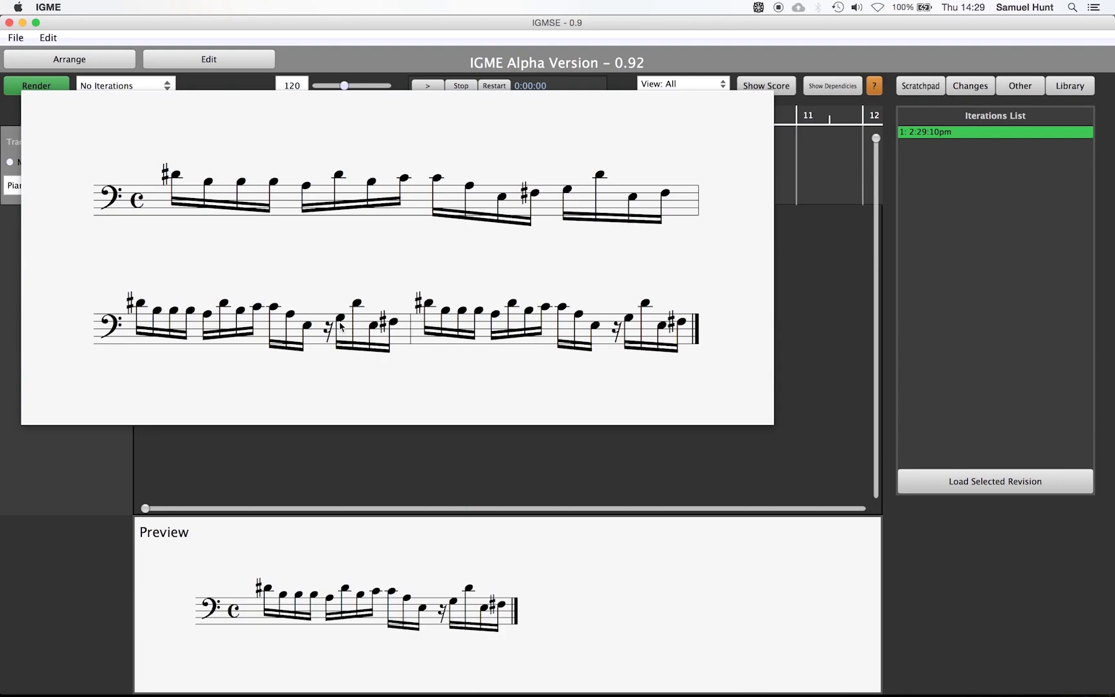
click(791, 316)
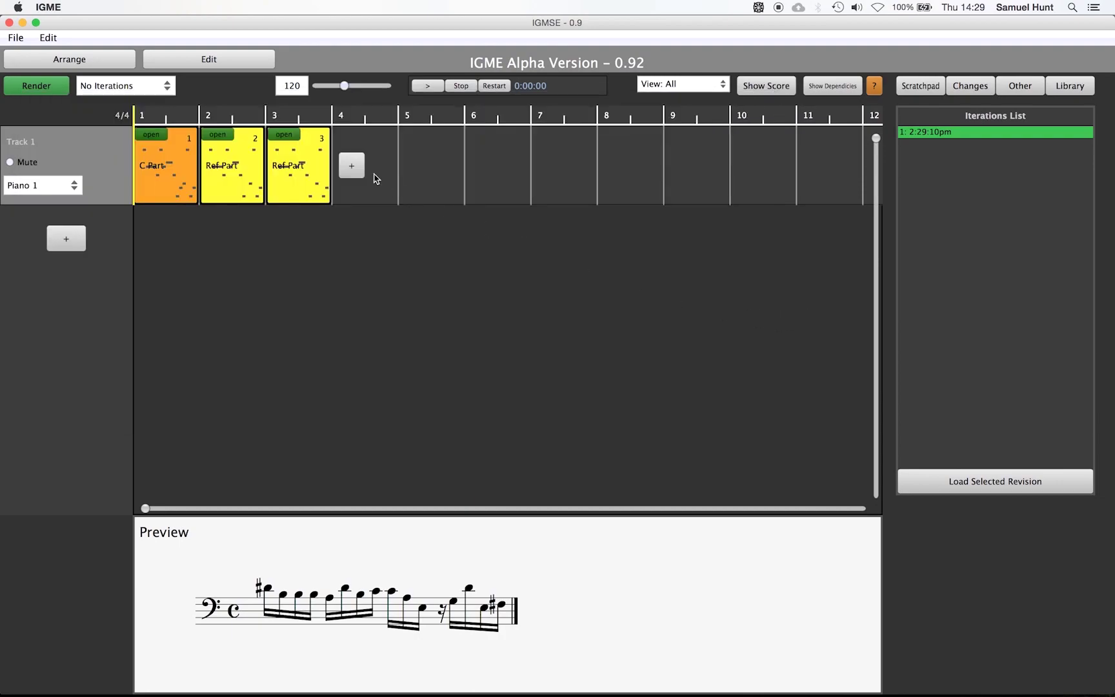
click(824, 93)
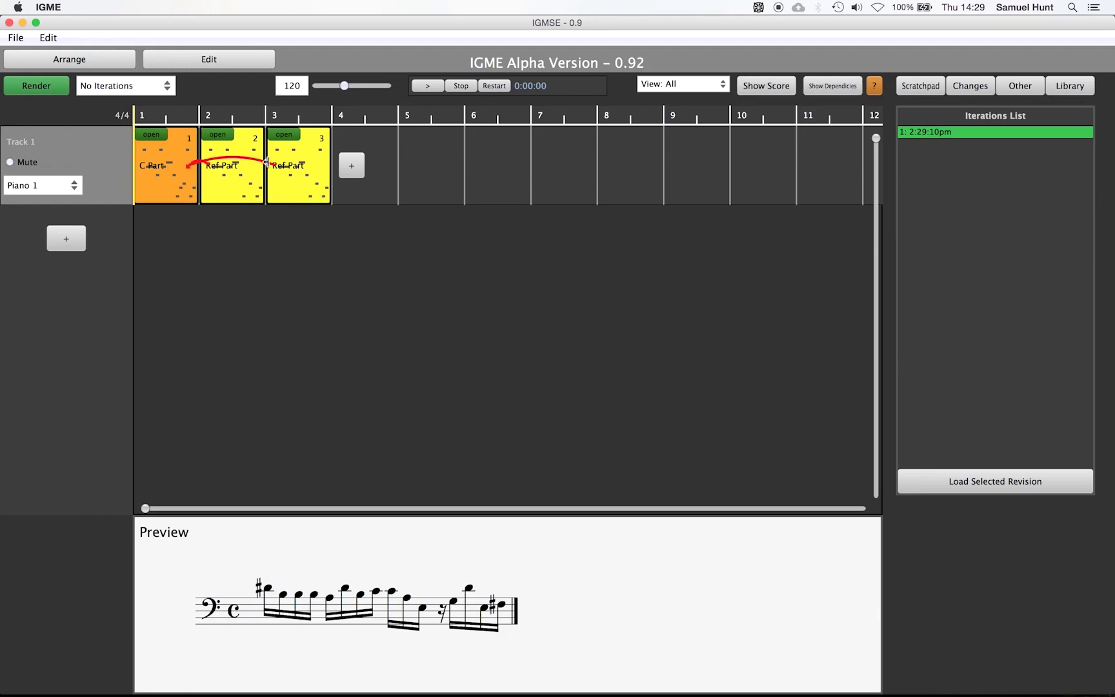
click(821, 88)
Delete the copied Ref Part from bar 3
click(277, 186)
right_click(287, 195)
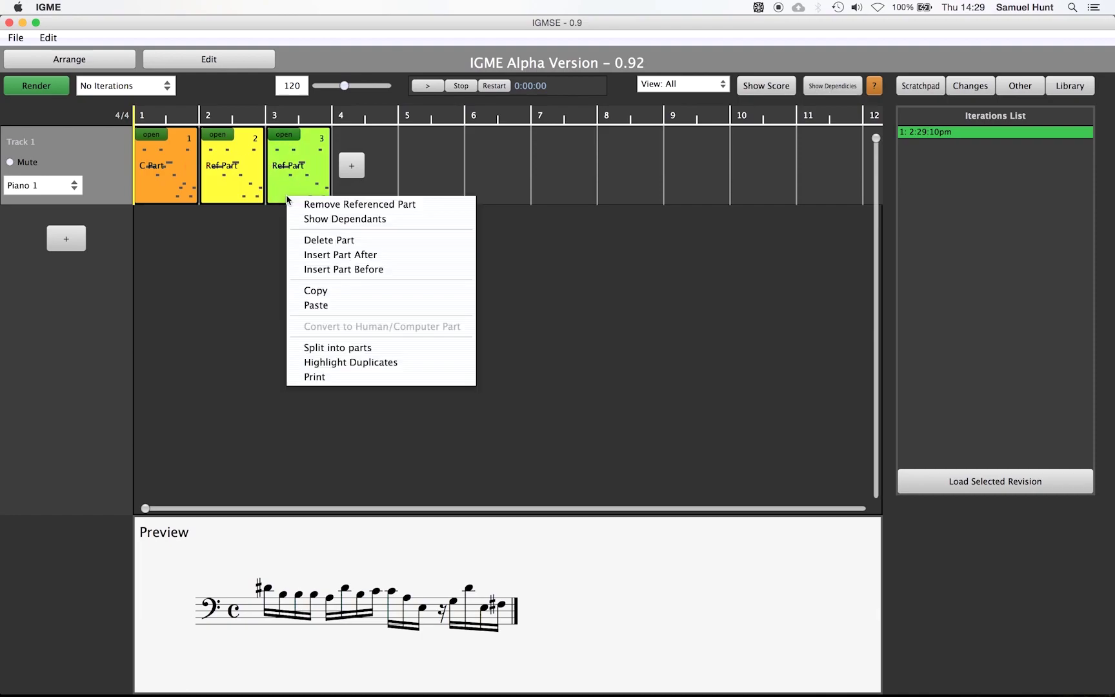
click(335, 242)
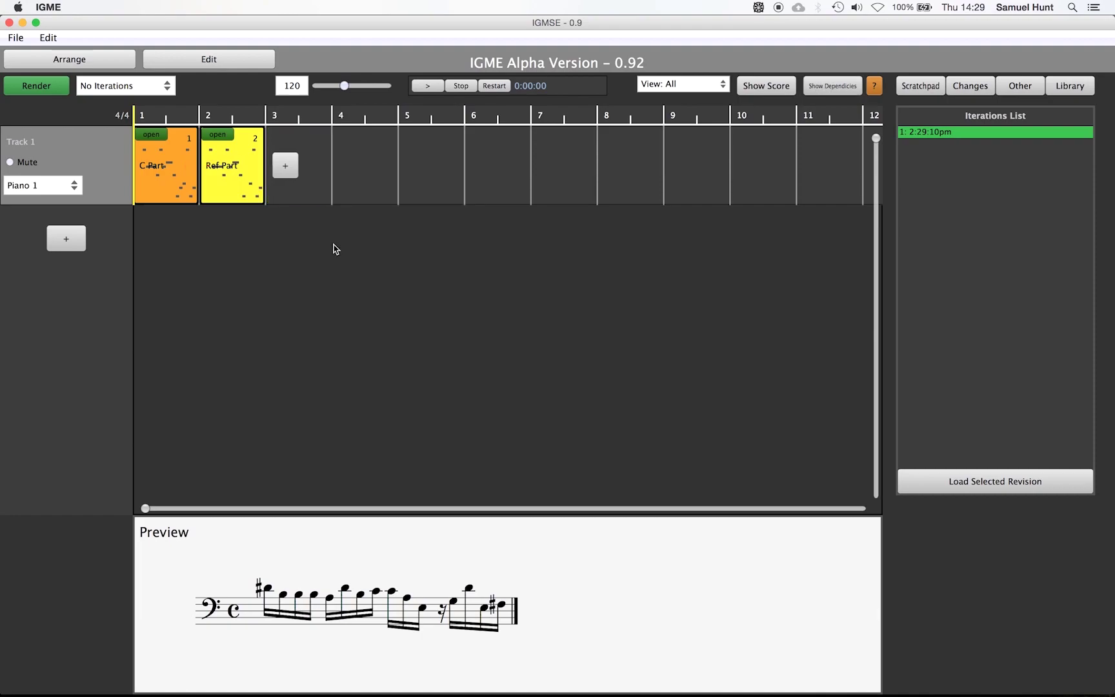
Copy the bar-2 Ref Part and Paste Special at bar 3 as New 'previous Part' with 15 repeats
click(235, 193)
right_click(221, 187)
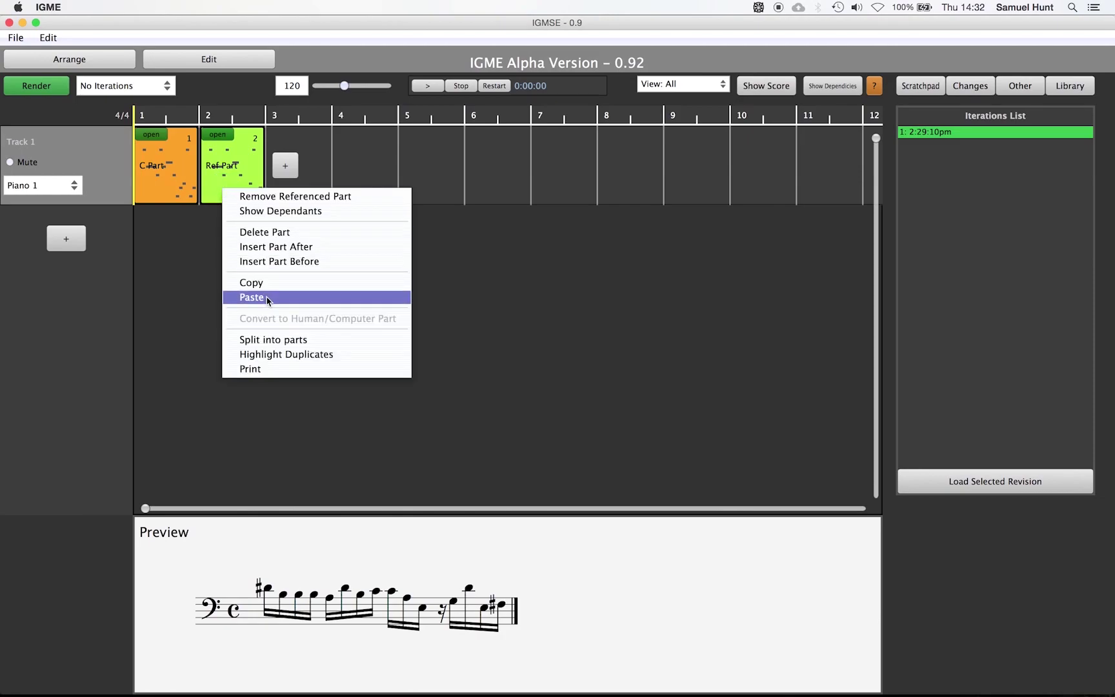
click(245, 282)
click(282, 162)
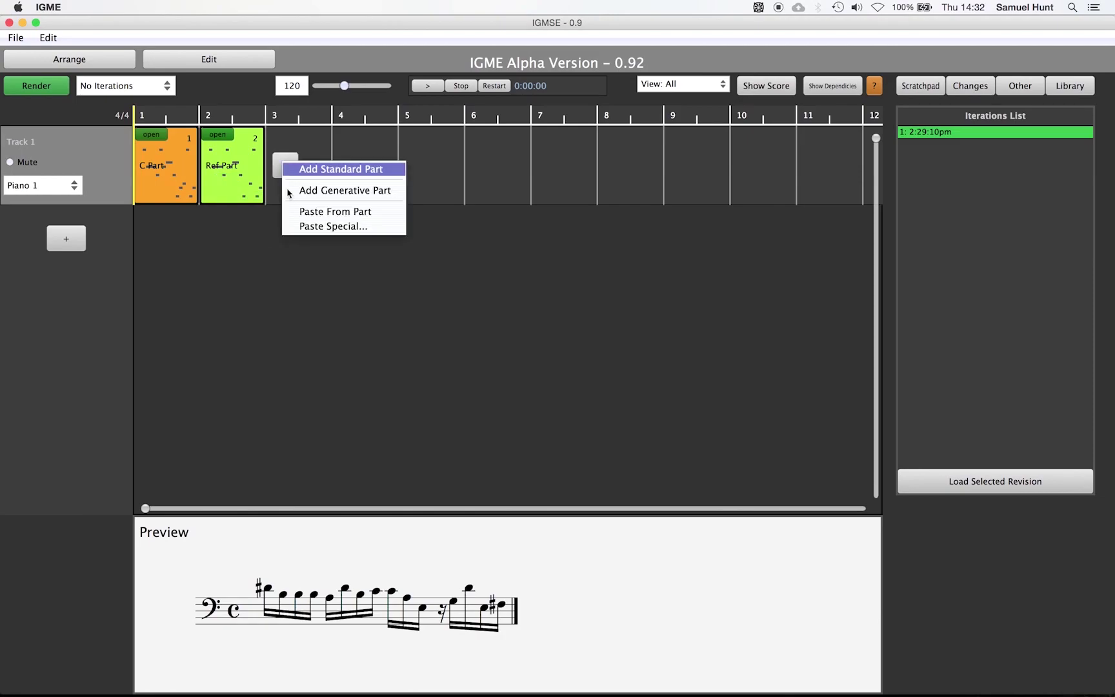
click(296, 226)
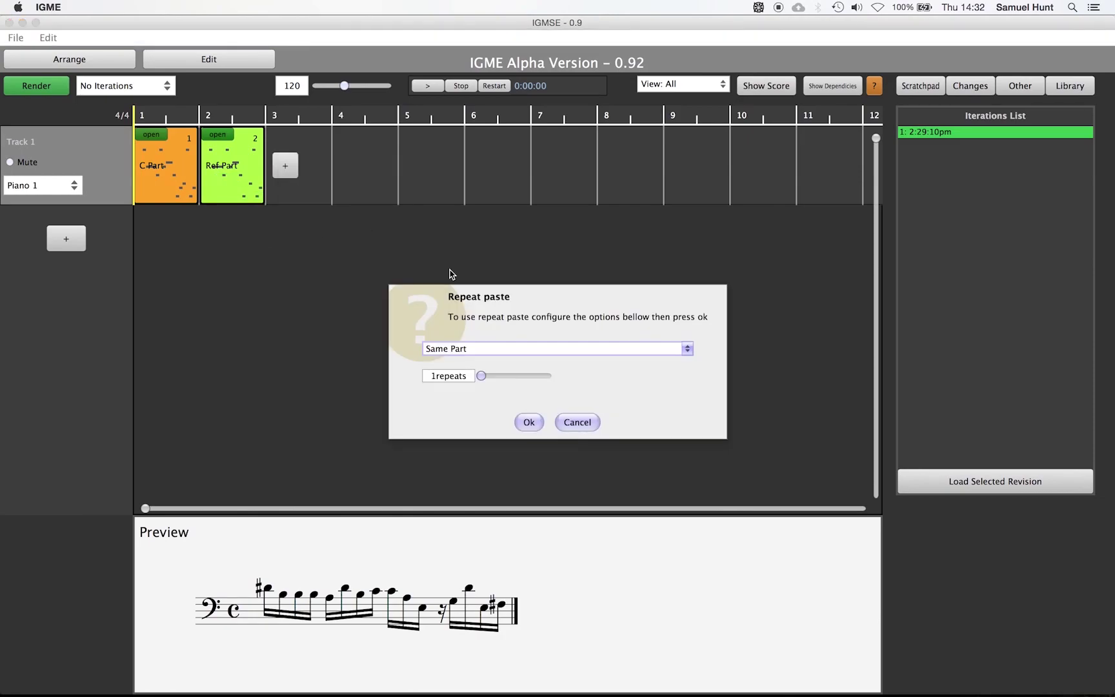
click(468, 349)
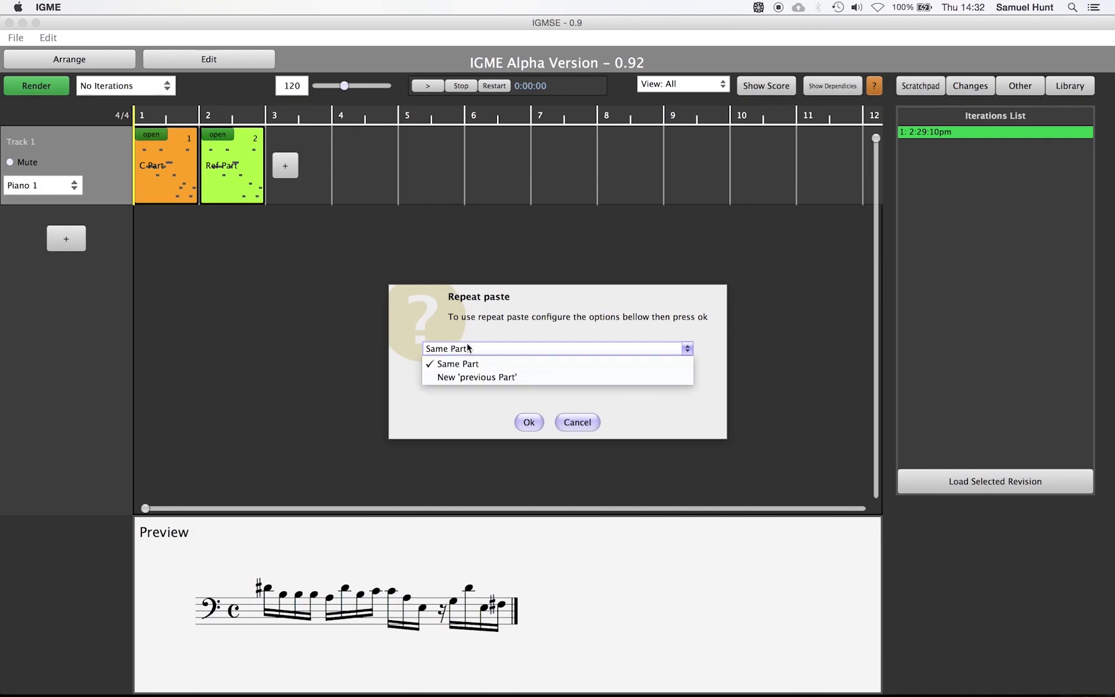
click(463, 380)
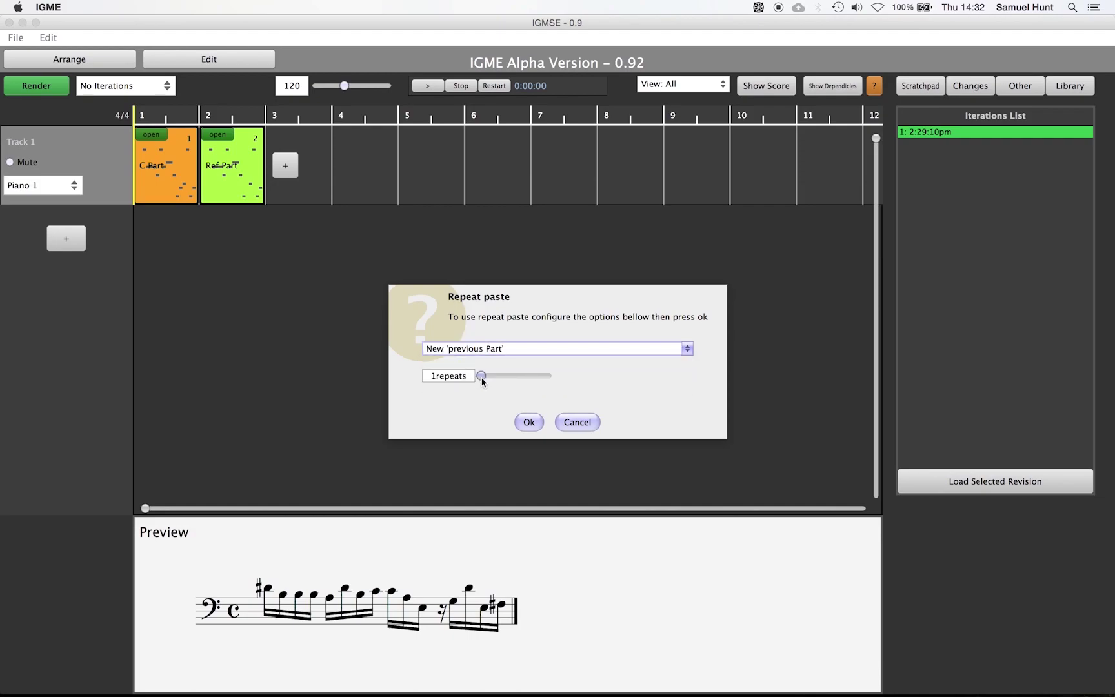
drag(477, 377, 497, 382)
click(523, 420)
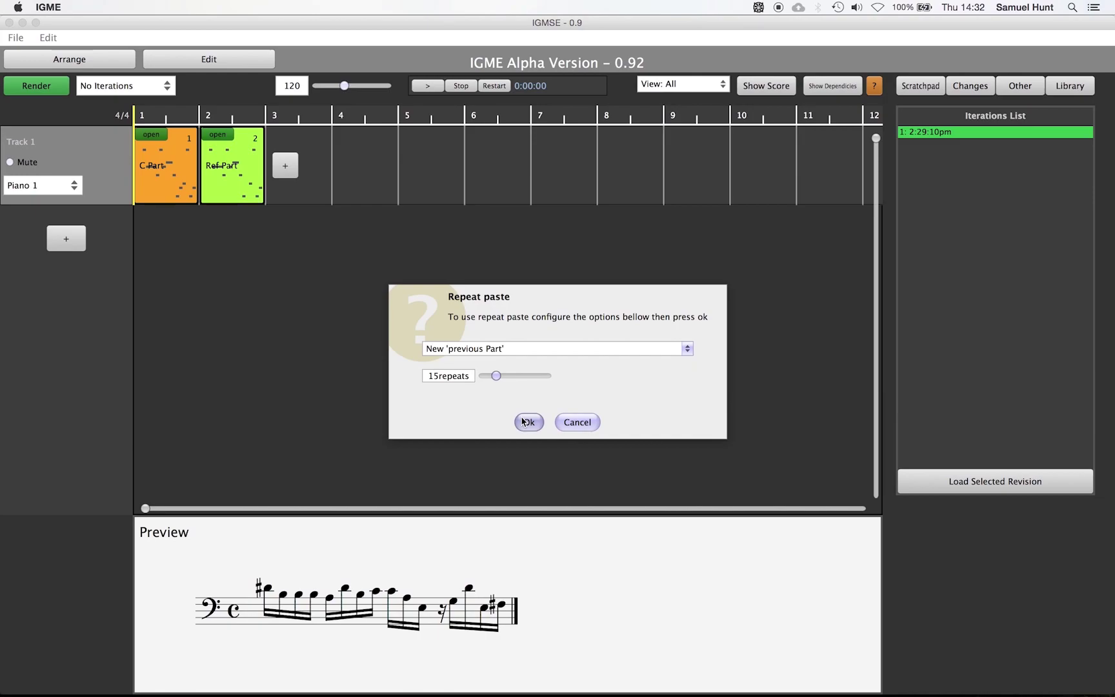
click(523, 423)
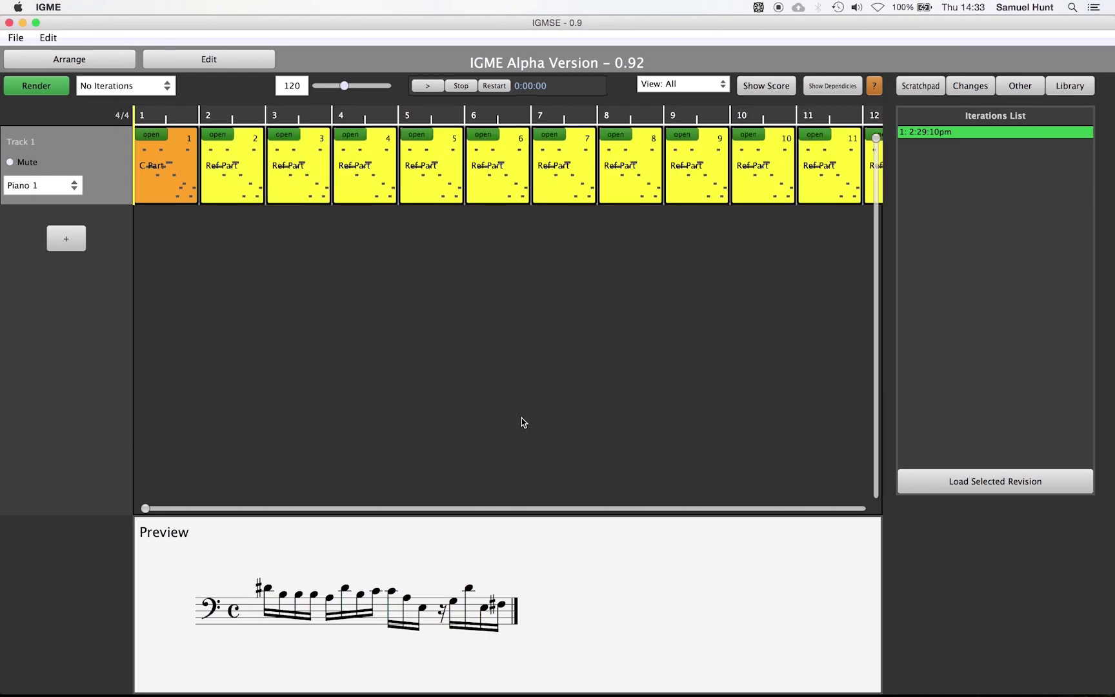
click(811, 91)
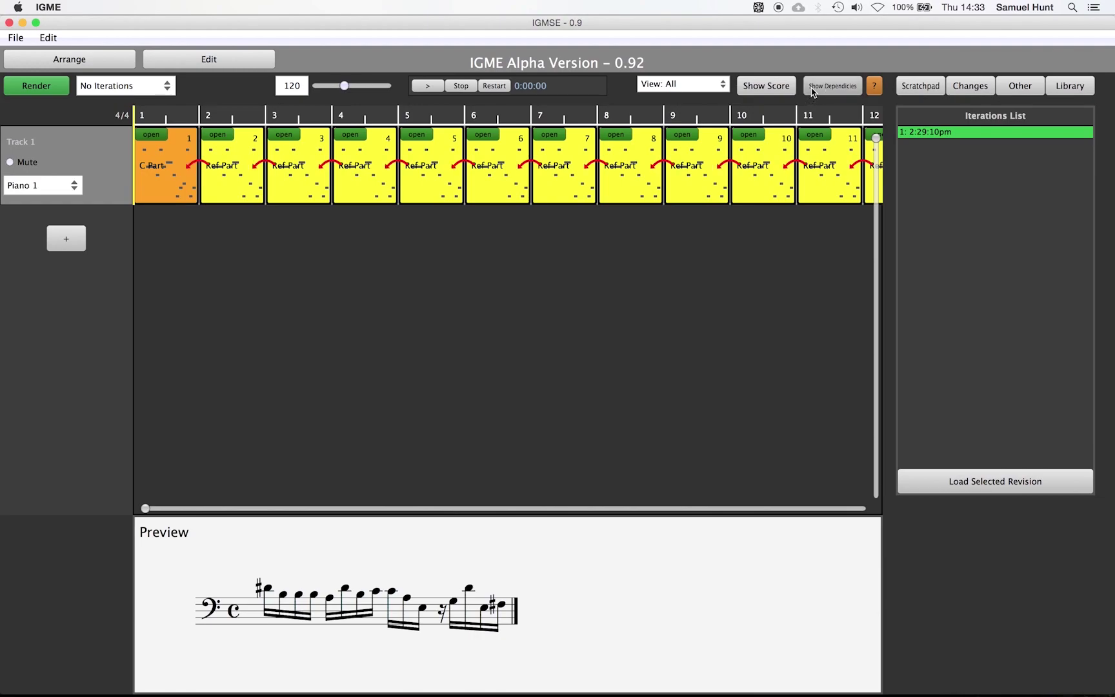
click(812, 92)
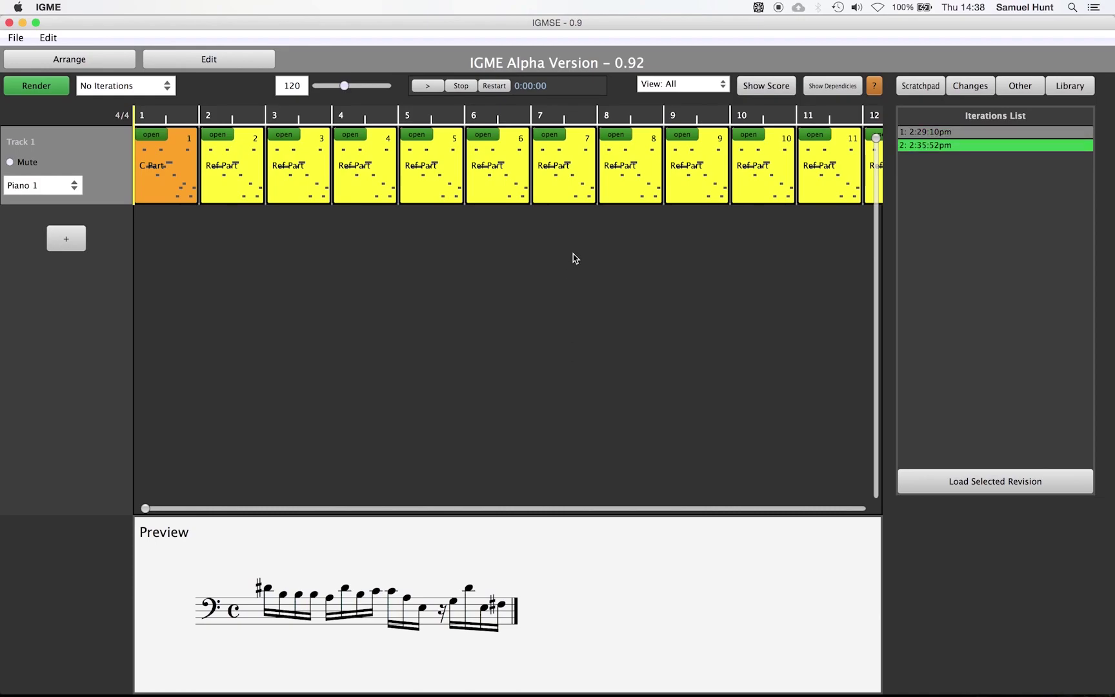
click(765, 93)
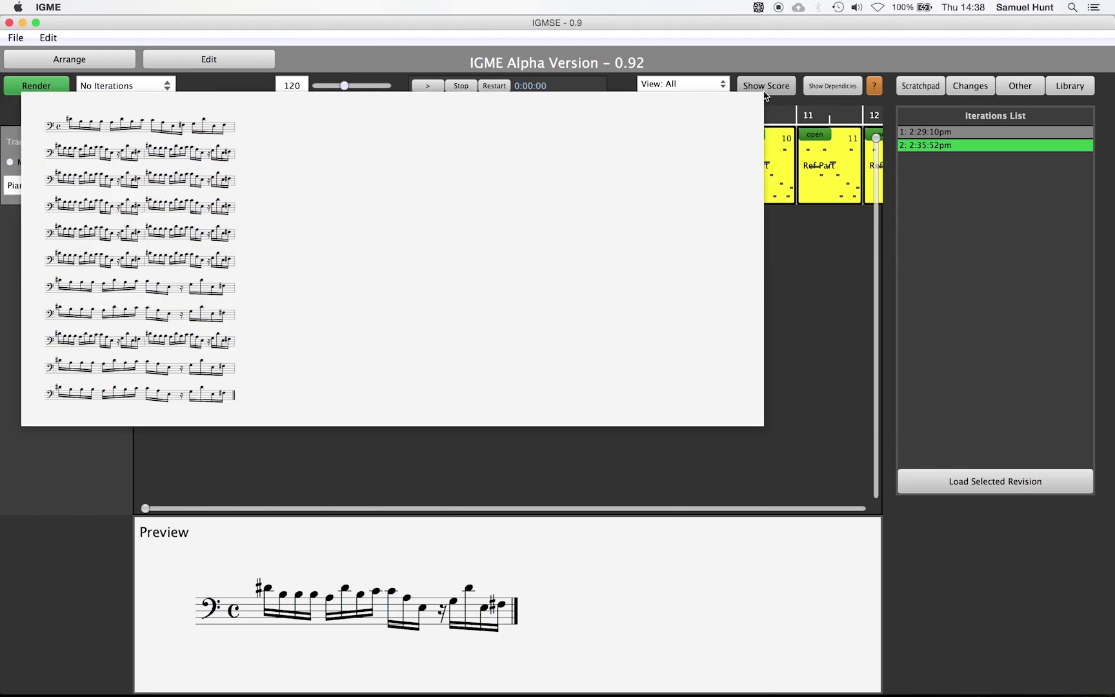
click(801, 276)
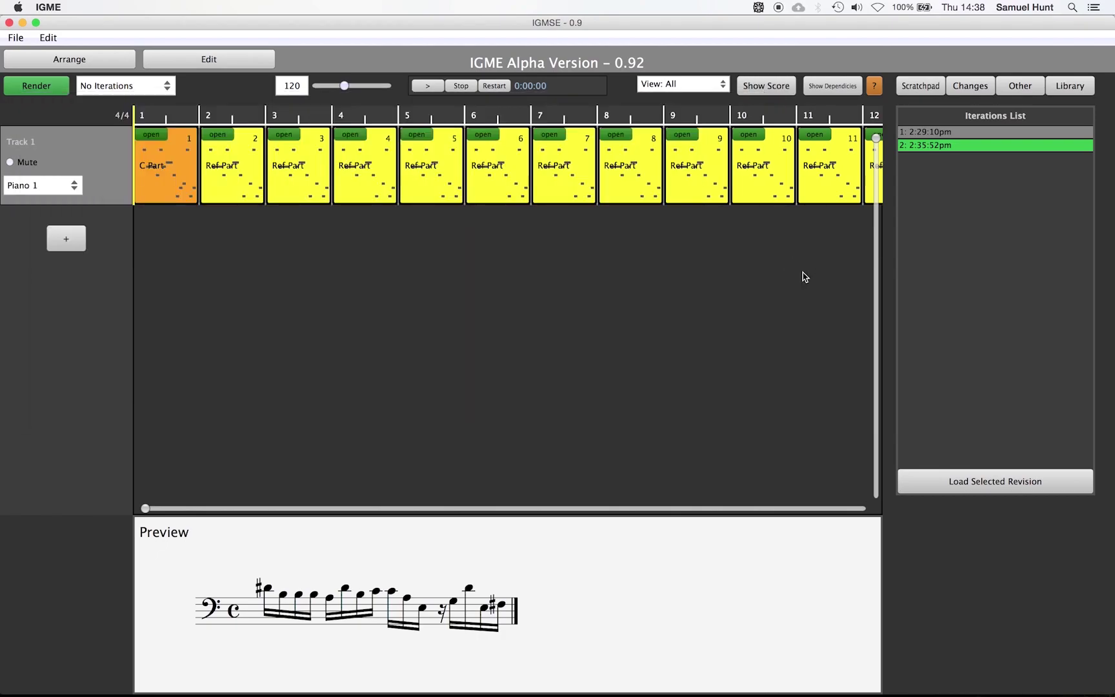
Lock the bar-1 original phrase, render in Full Iteration mode, and review the resulting score
click(161, 92)
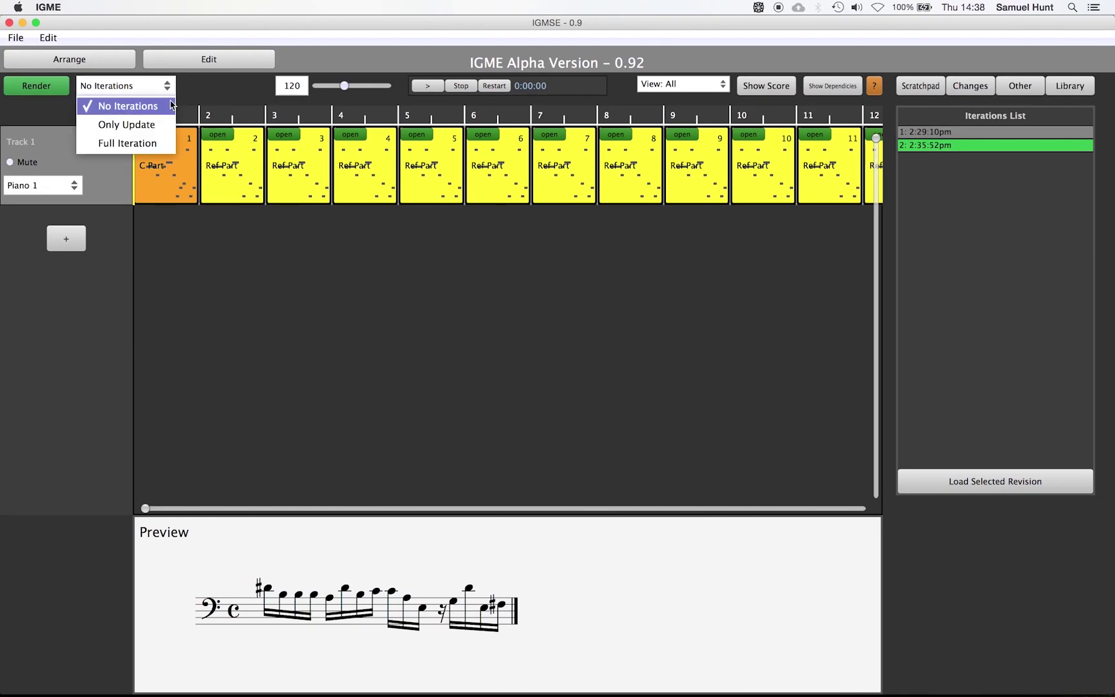
click(162, 143)
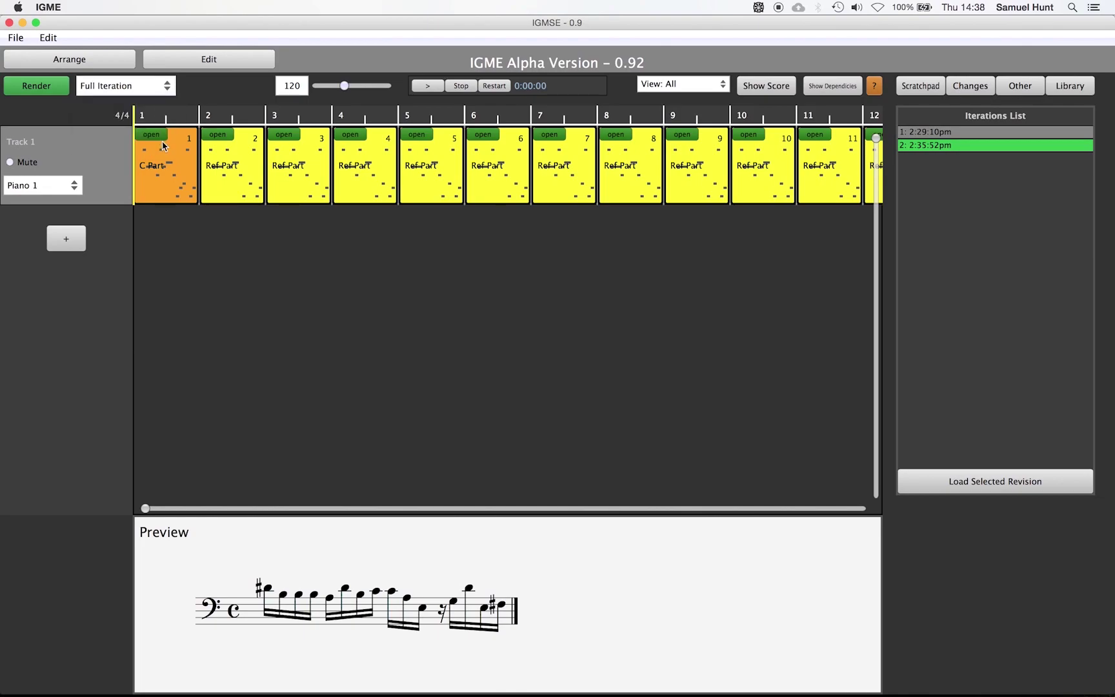
click(150, 137)
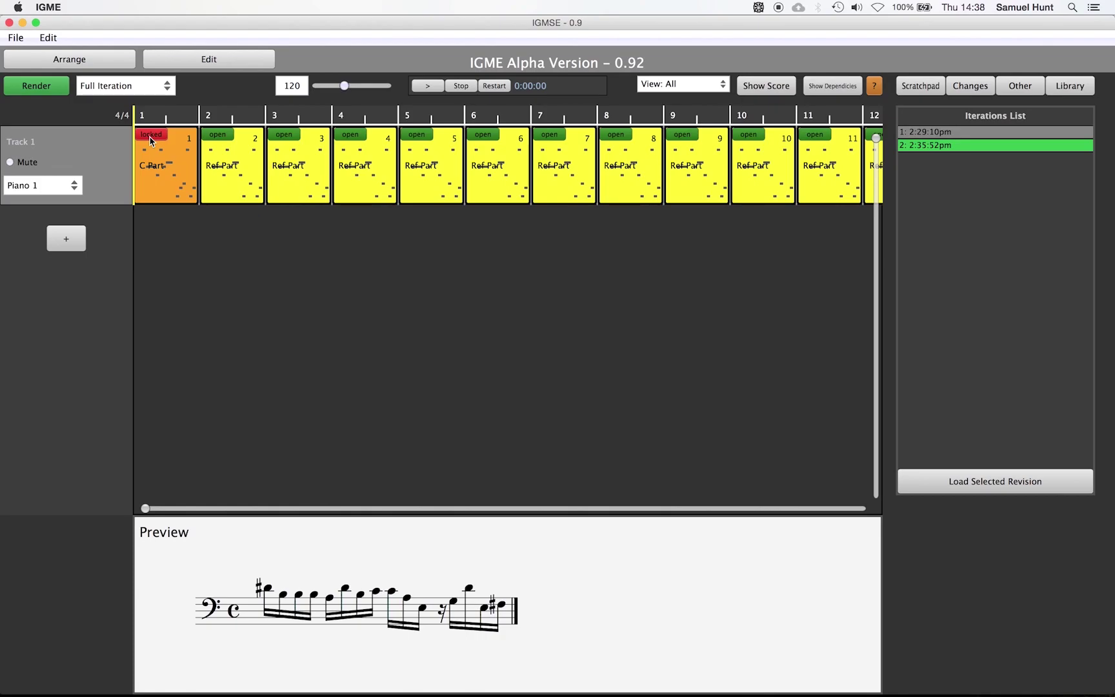
click(46, 90)
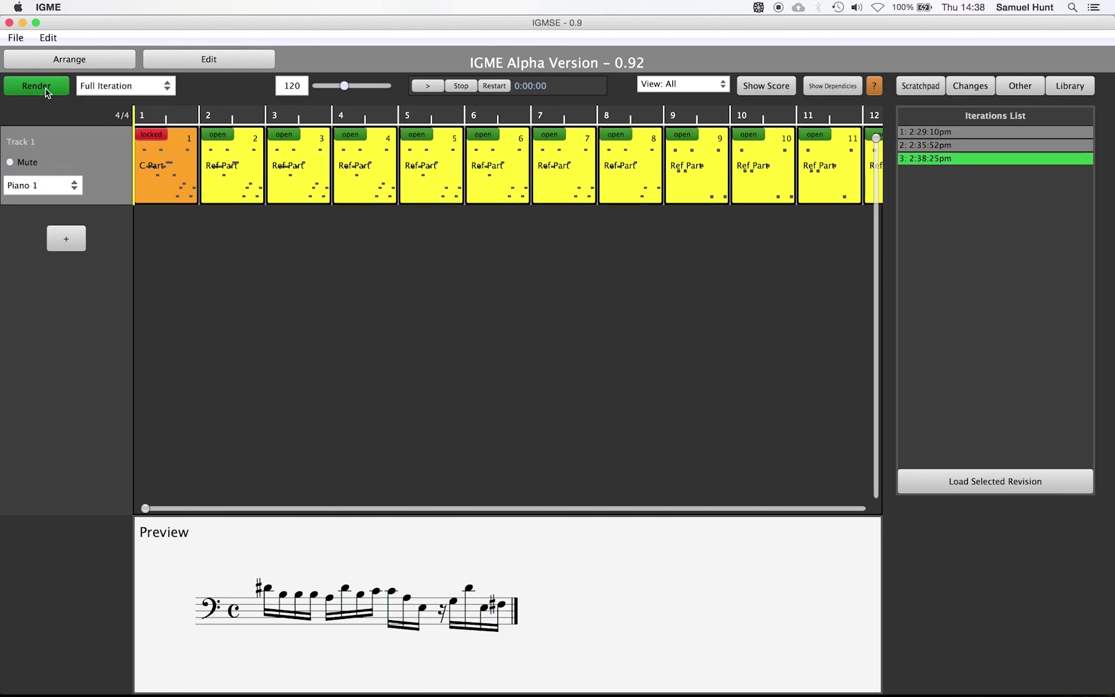
click(783, 90)
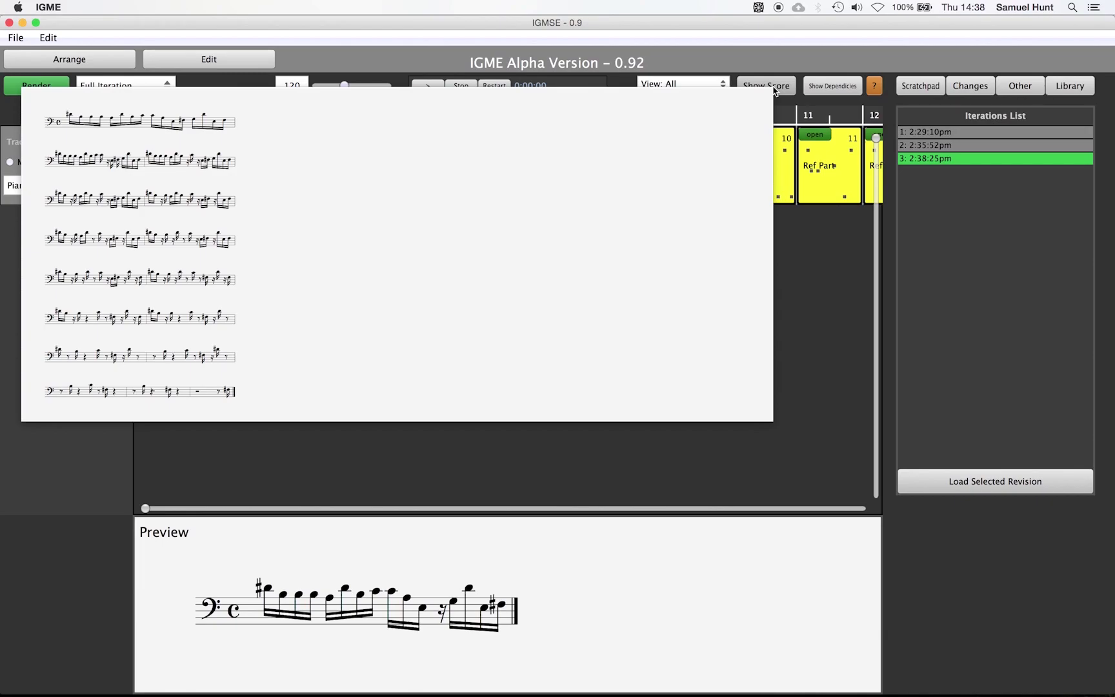
click(798, 232)
Start playback of Track 1's locked C Part and its chained Ref Parts from the beginning
click(428, 85)
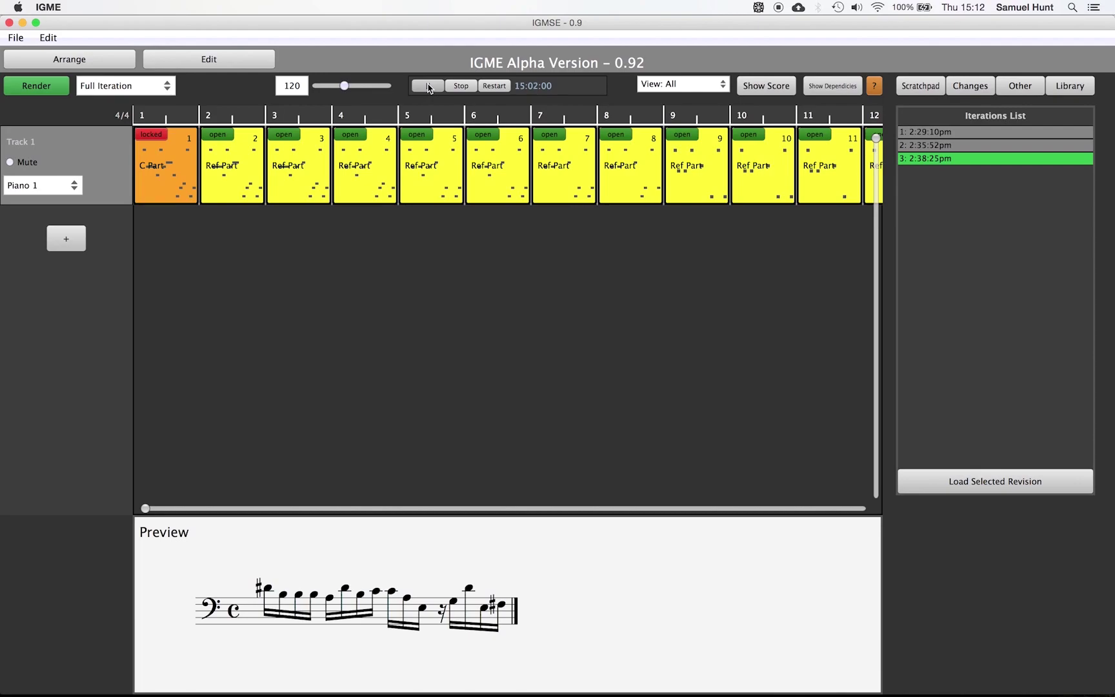
Stop playback, shift the generator's note range higher, and iterate a new E Lydian phrase
click(428, 87)
click(428, 86)
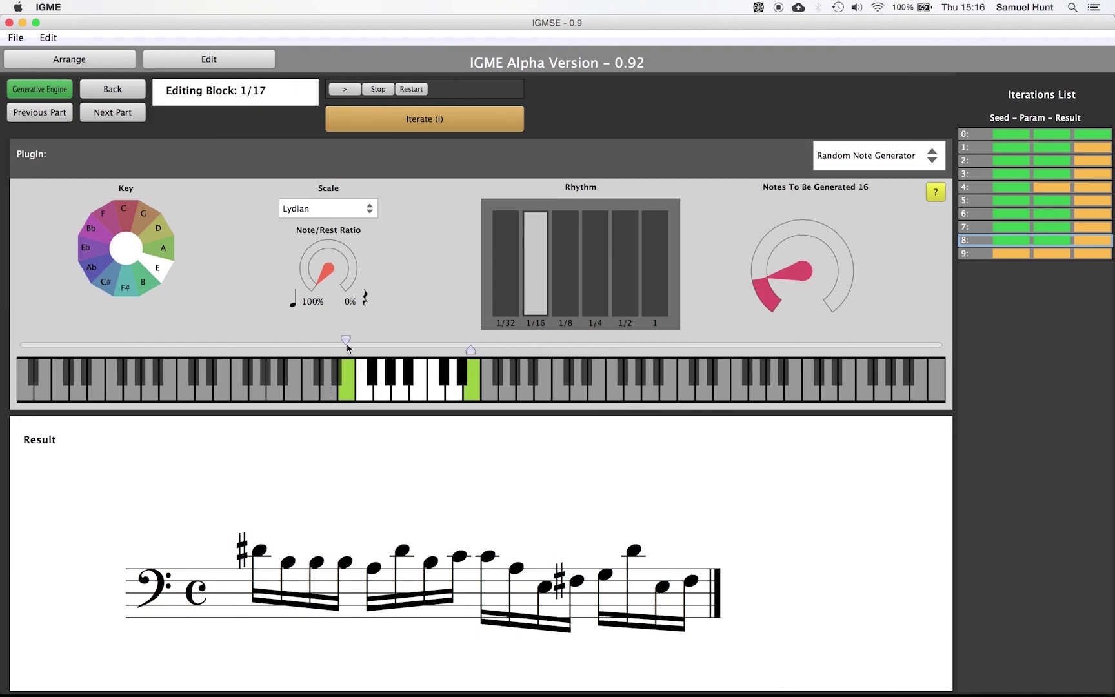
drag(347, 348, 661, 356)
click(412, 119)
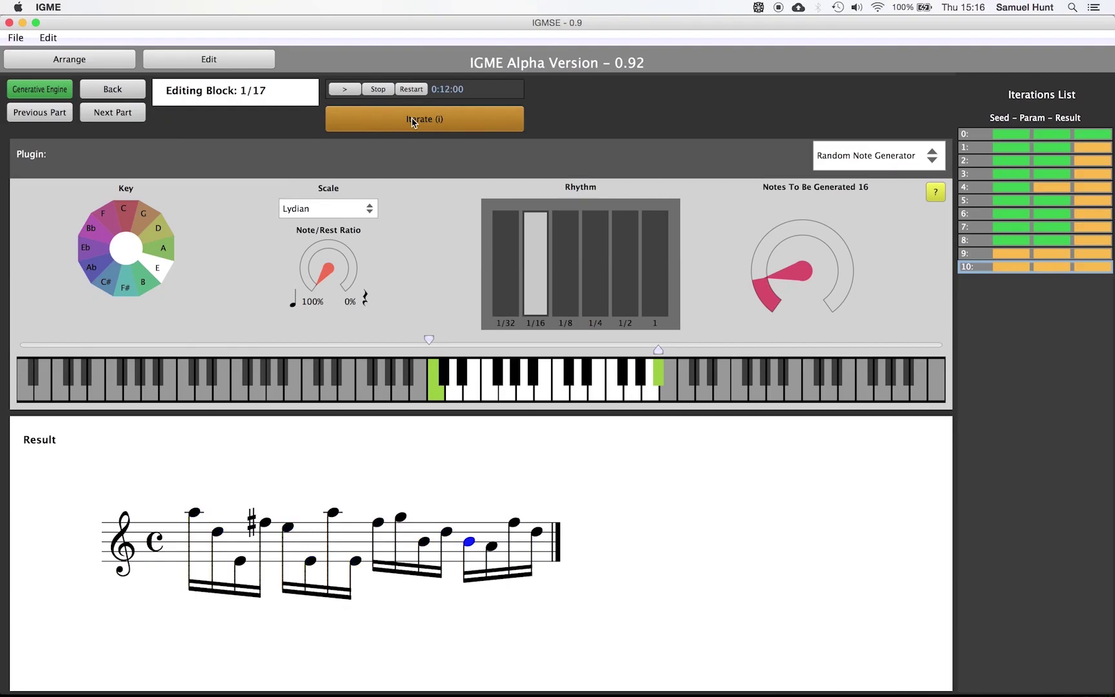
Back in the arrangement, re-render with Full Iteration to produce revision 5 from the treble phrase
click(128, 89)
click(155, 86)
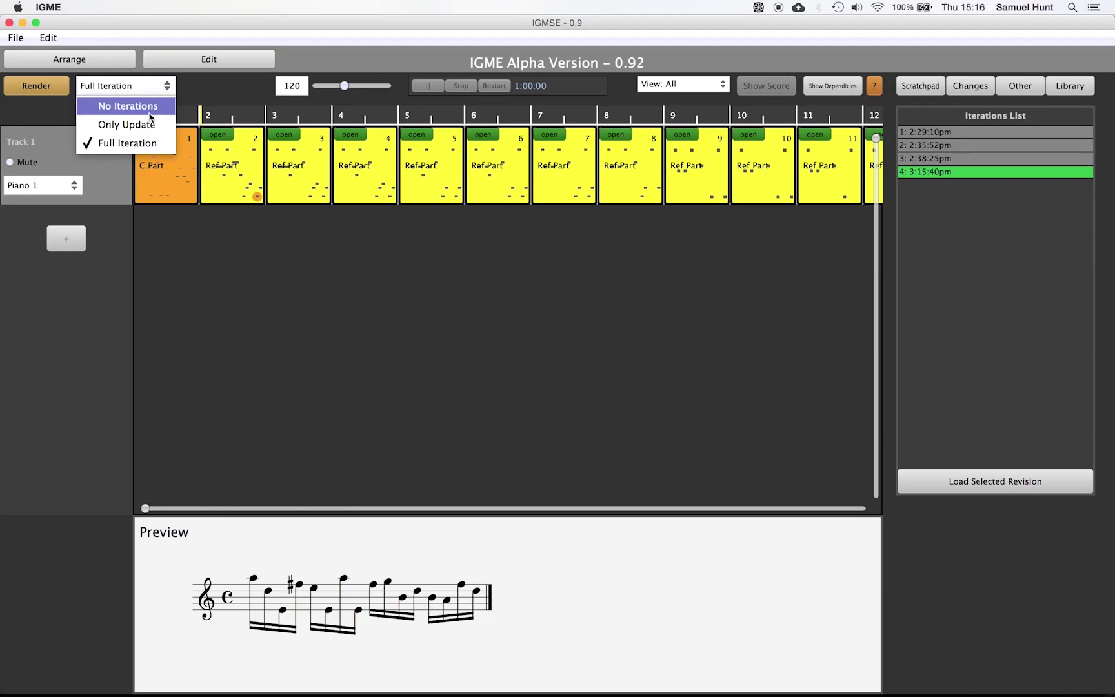
click(141, 147)
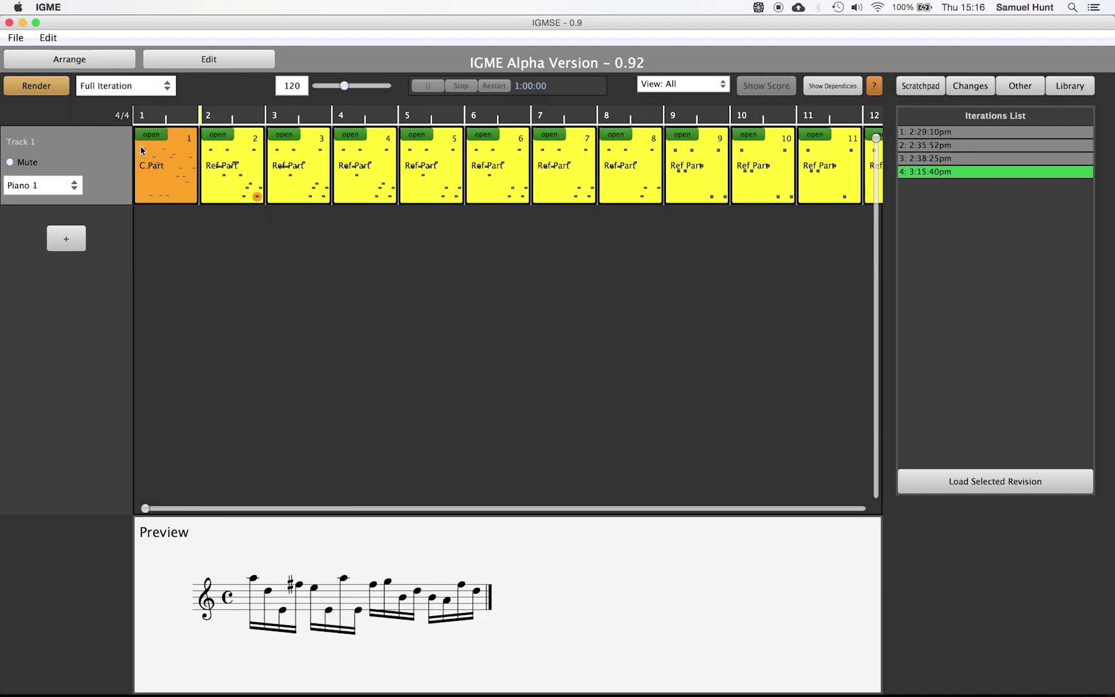
click(50, 91)
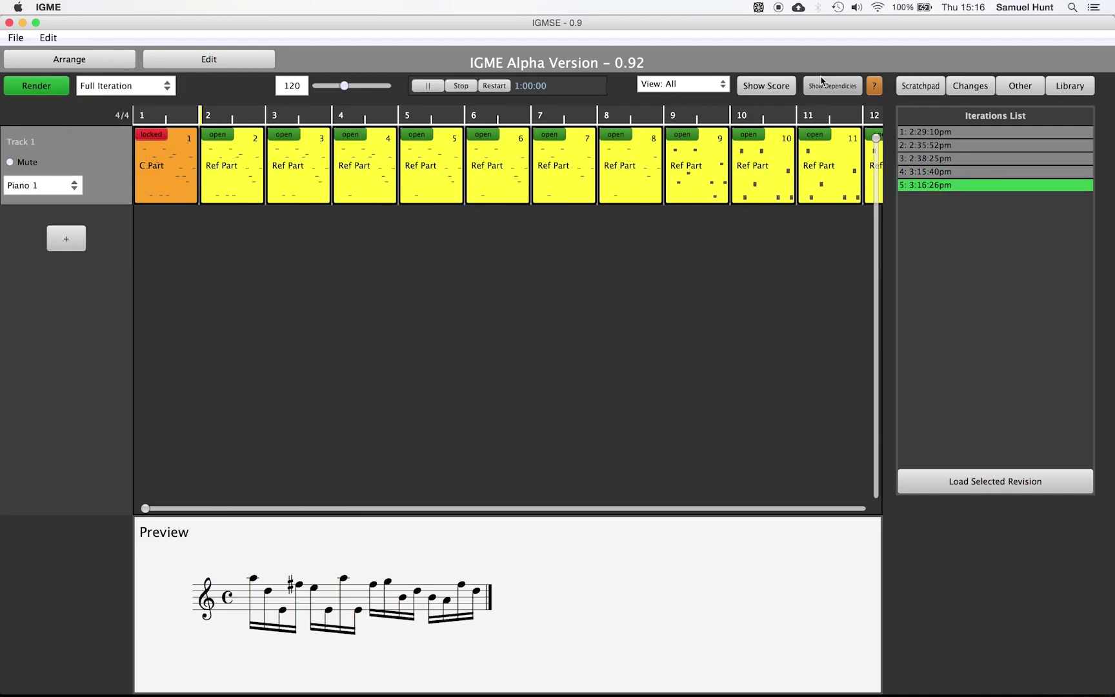